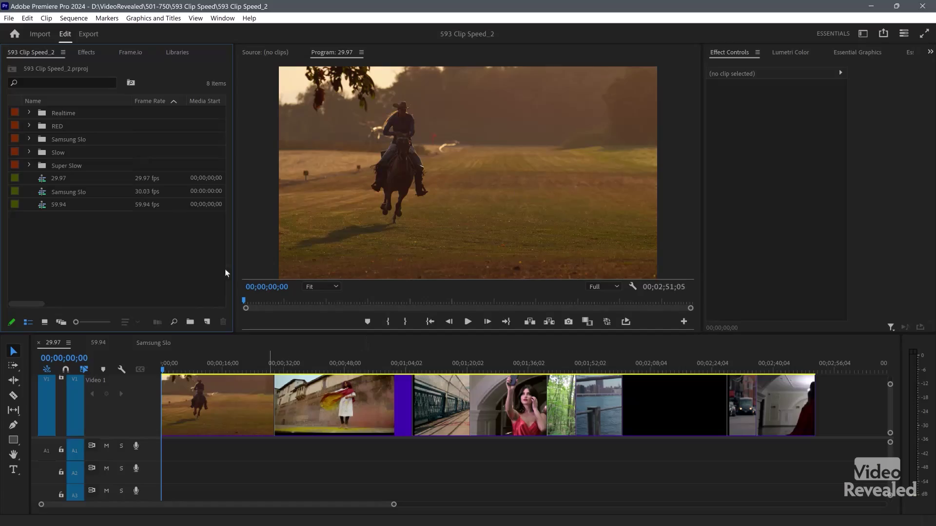
Compare the 29.97 and 59.94 sequences in the timeline, finishing on the 29.97 sequence.
left_click(53, 342)
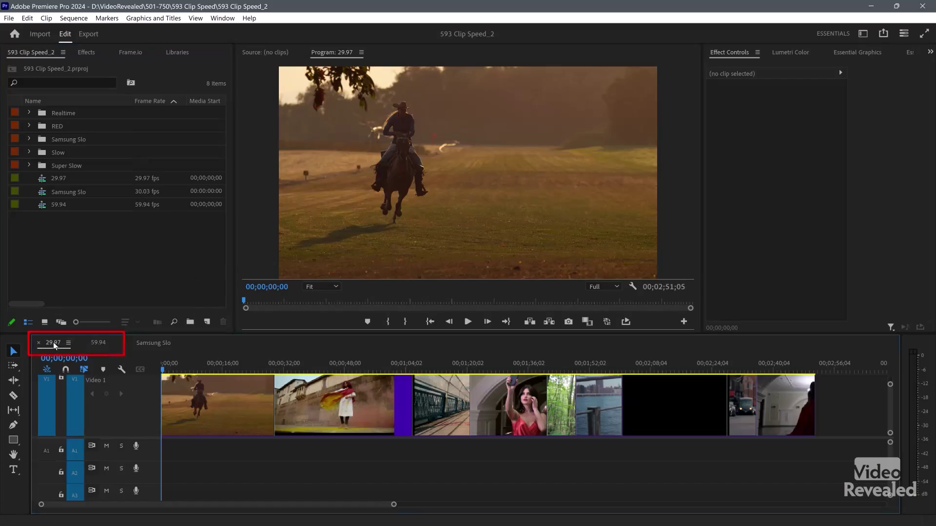
left_click(98, 342)
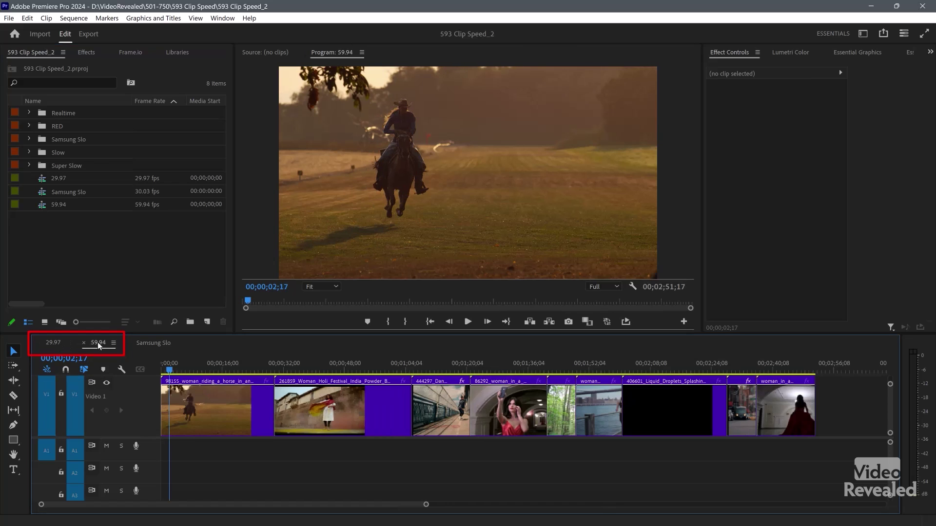
left_click(53, 341)
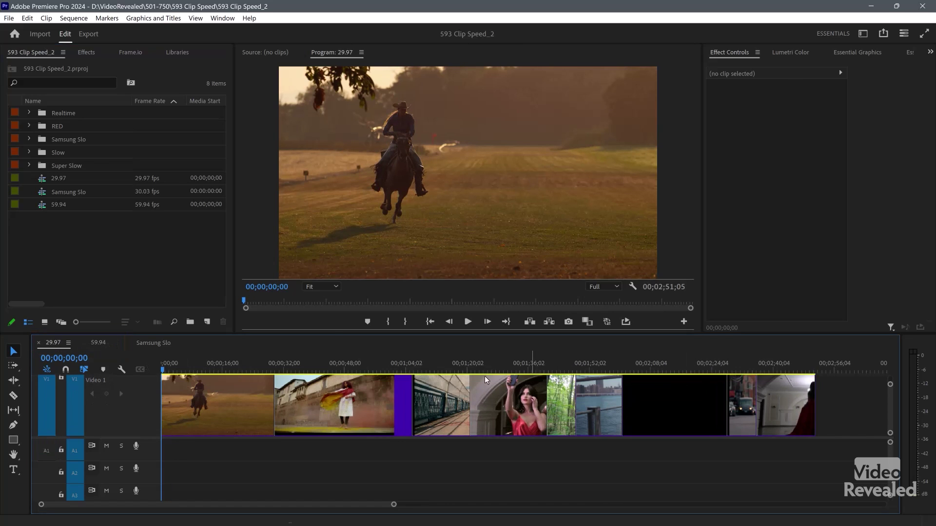
Preview the 29.97 sequence by playing it and skipping from clip to clip up to the last clip, then return to the start.
key("space")
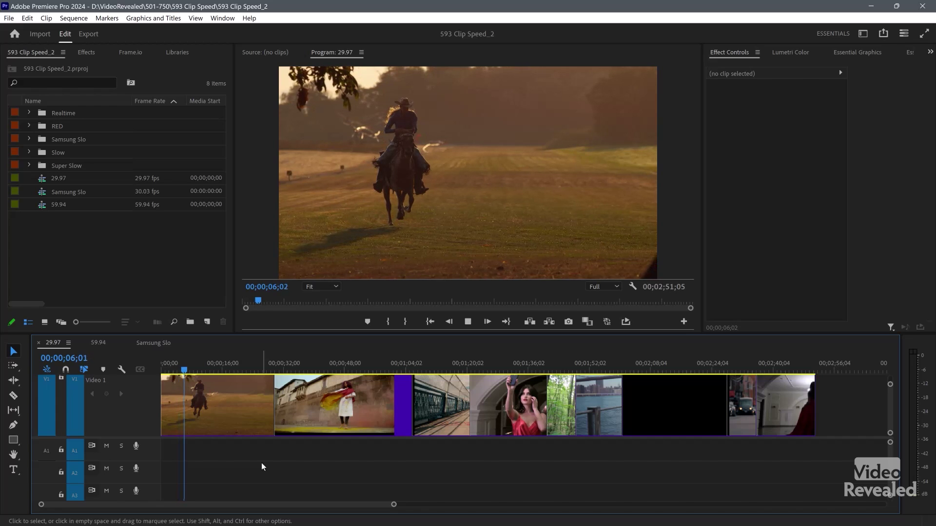
key("Down")
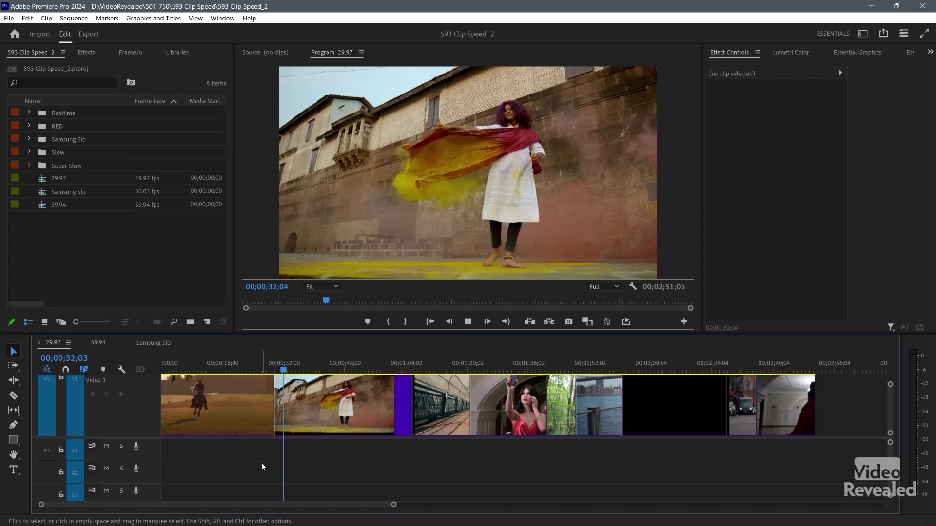
key("Down")
key("Down")
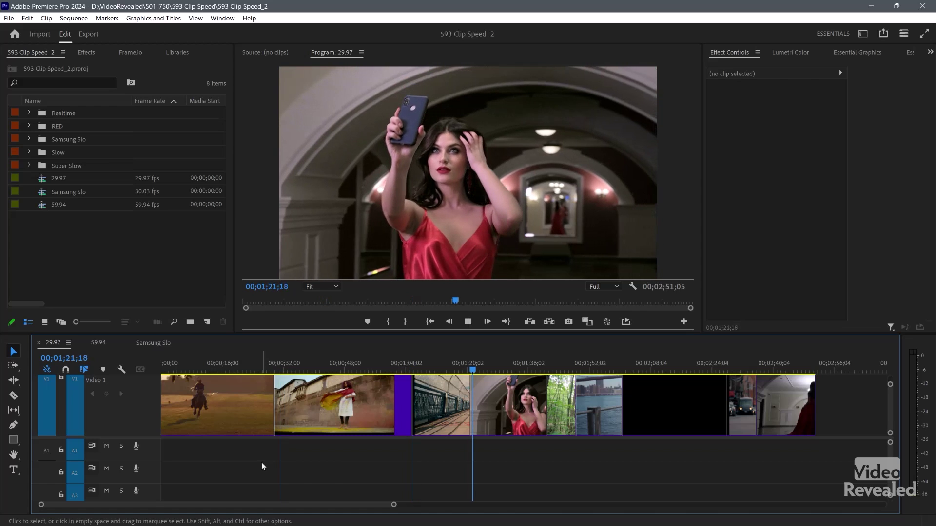
key("Down")
key("Down")
key("space")
key("Up")
key("space")
key("Down")
key("space")
key("space")
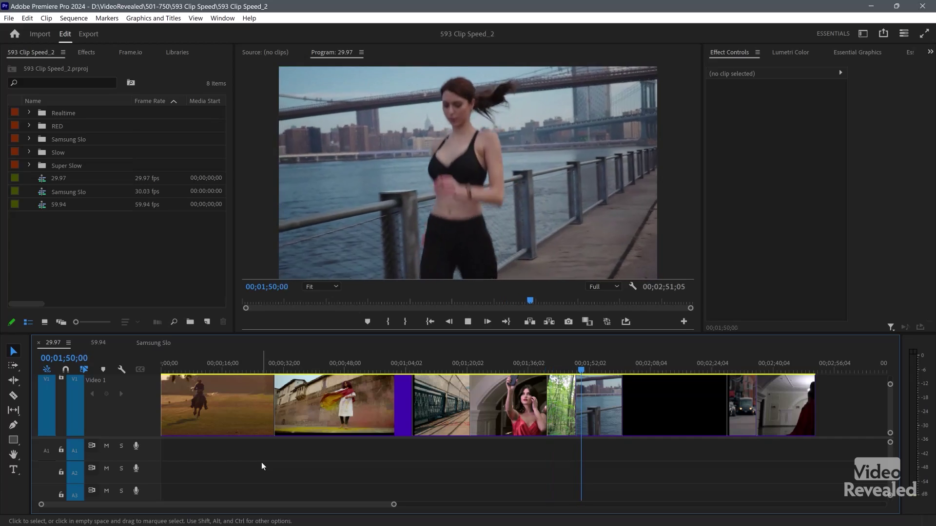
key("Down")
key("space")
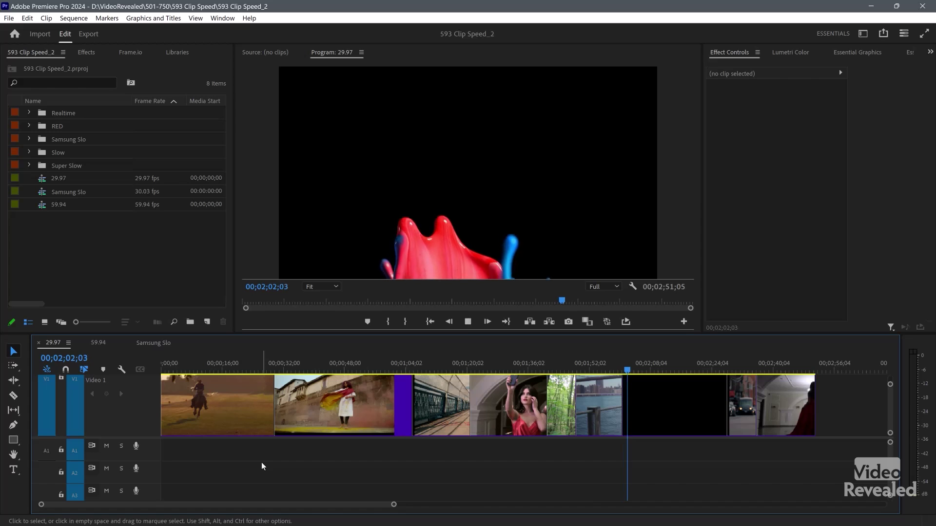
key("Down")
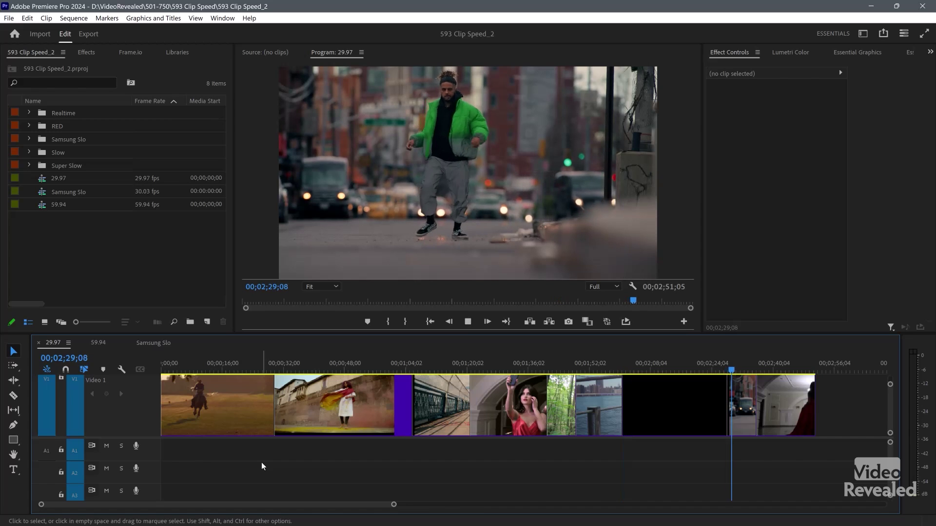
key("Down")
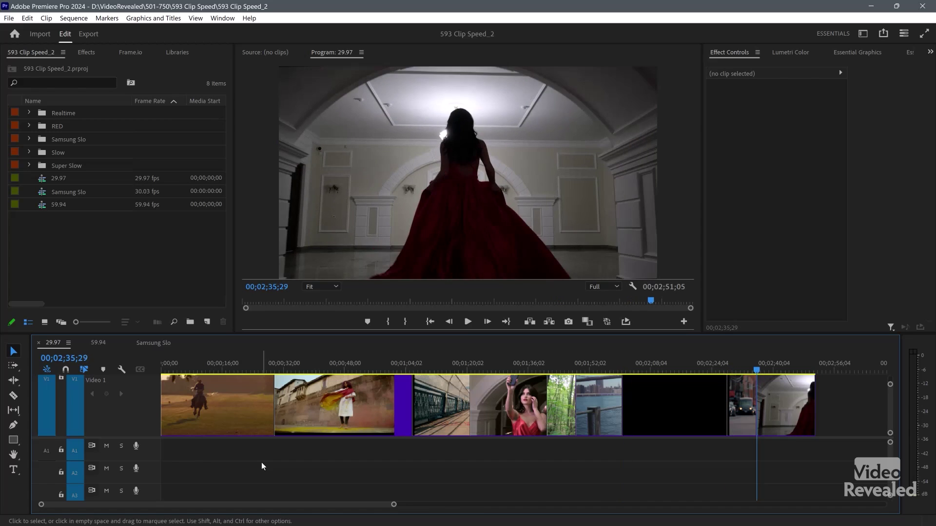
key("Home")
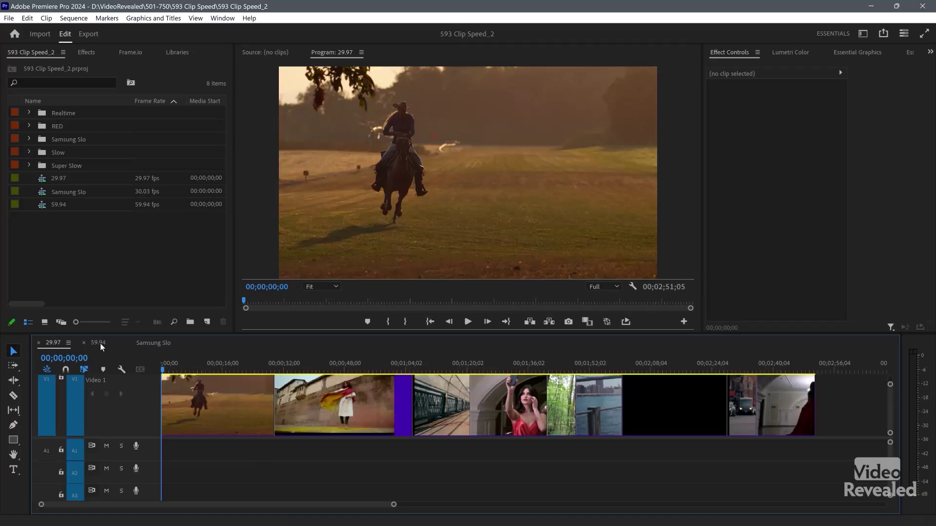
Open the 59.94 sequence and preview it from the start, skipping clip to clip and stopping within the street dancer clip.
left_click(101, 343)
left_click_drag(171, 358, 140, 372)
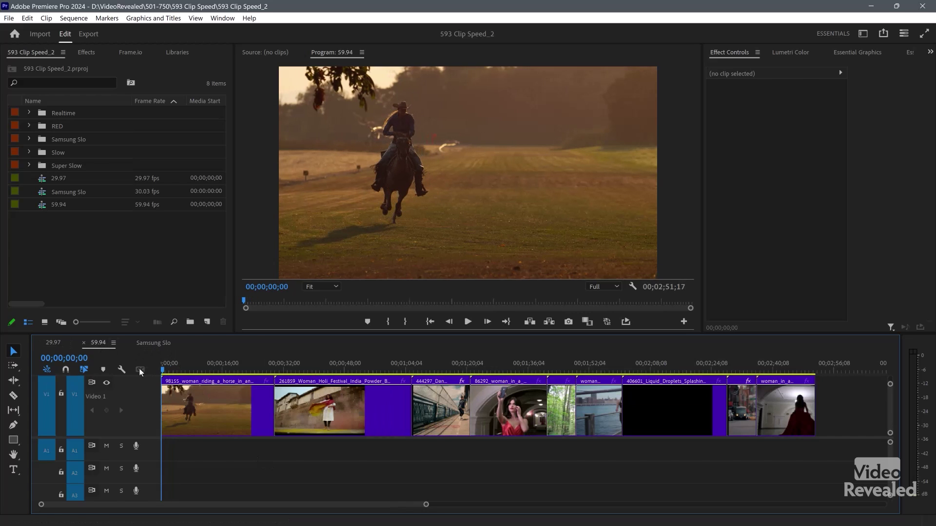
key("space")
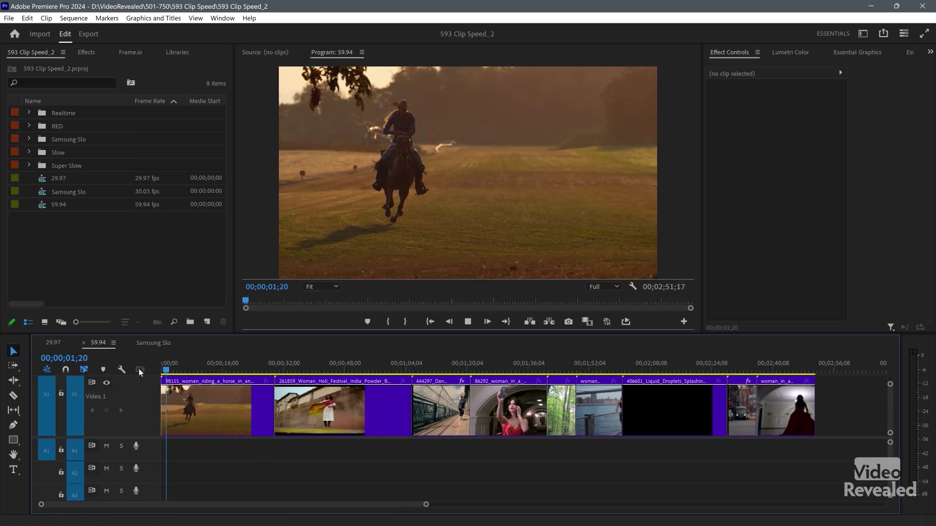
key("Down")
key("space")
key("Down")
key("Down")
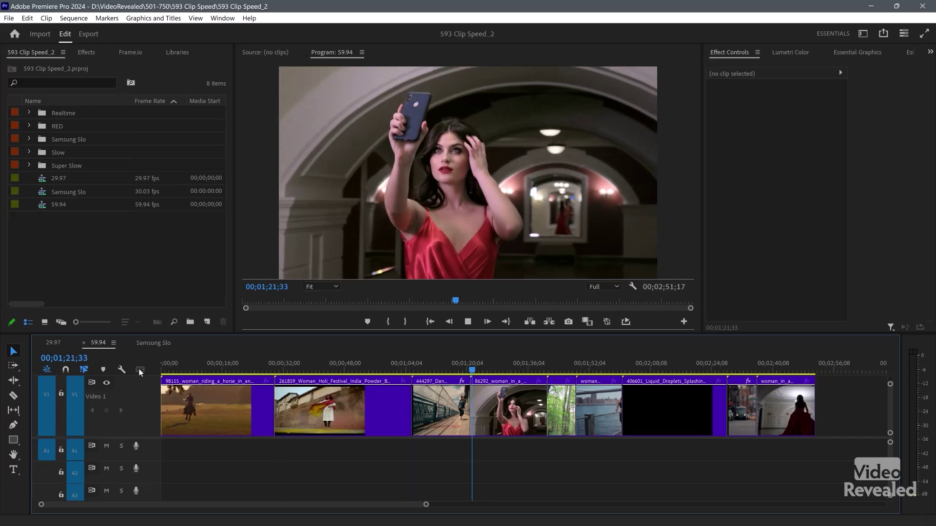
key("Down")
key("Down")
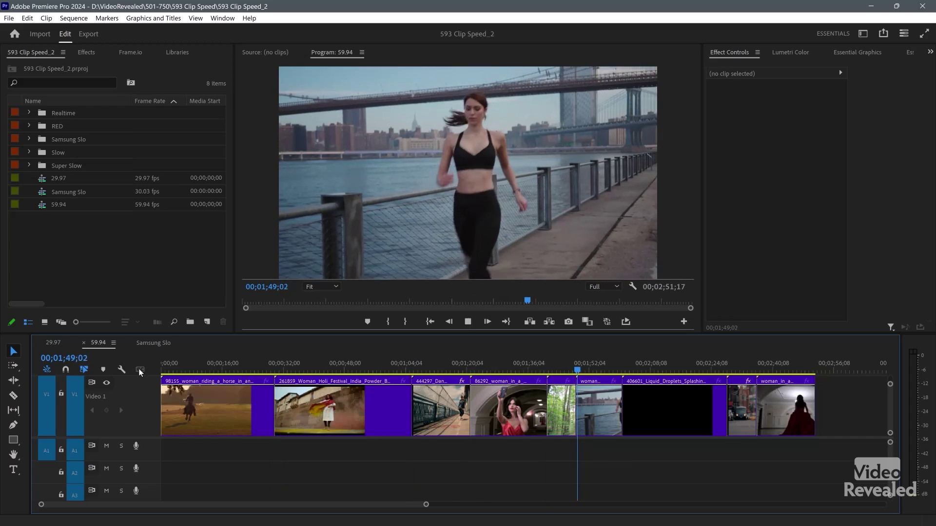
key("Down")
key("Down")
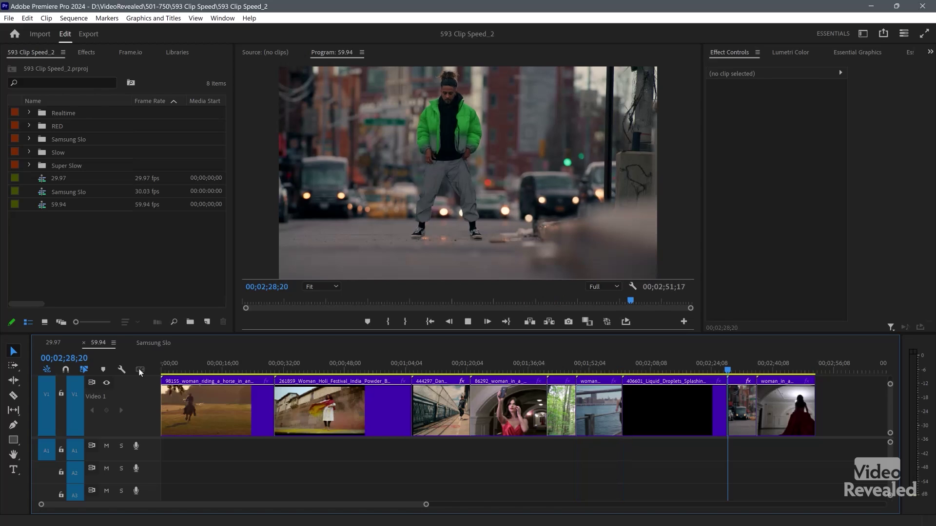
key("space")
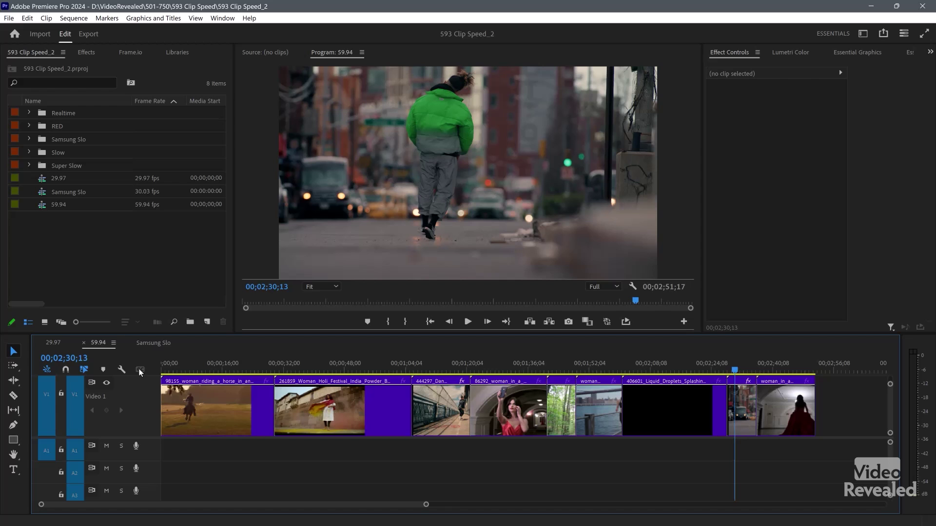
Expand the Super Slow, Slow, Samsung Slo and RED bins, and briefly check the clips in the Realtime bin.
left_click(29, 165)
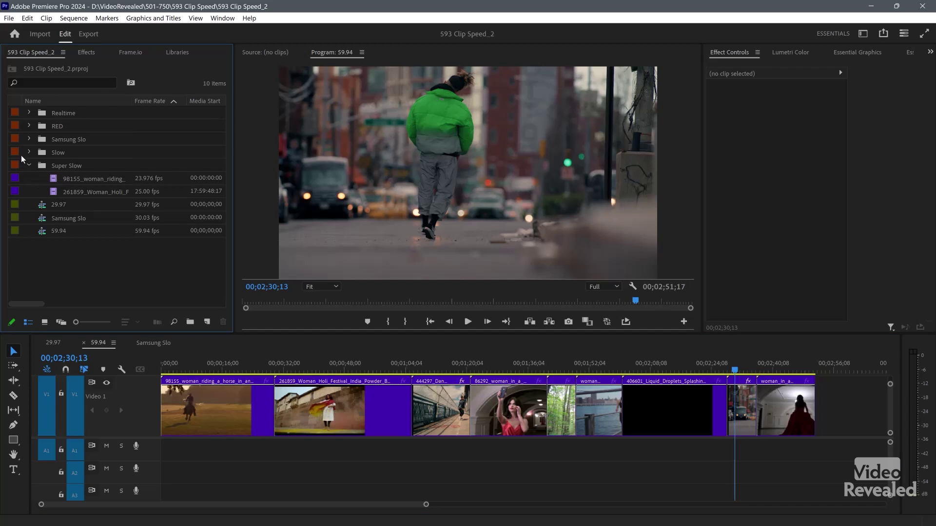
left_click(29, 152)
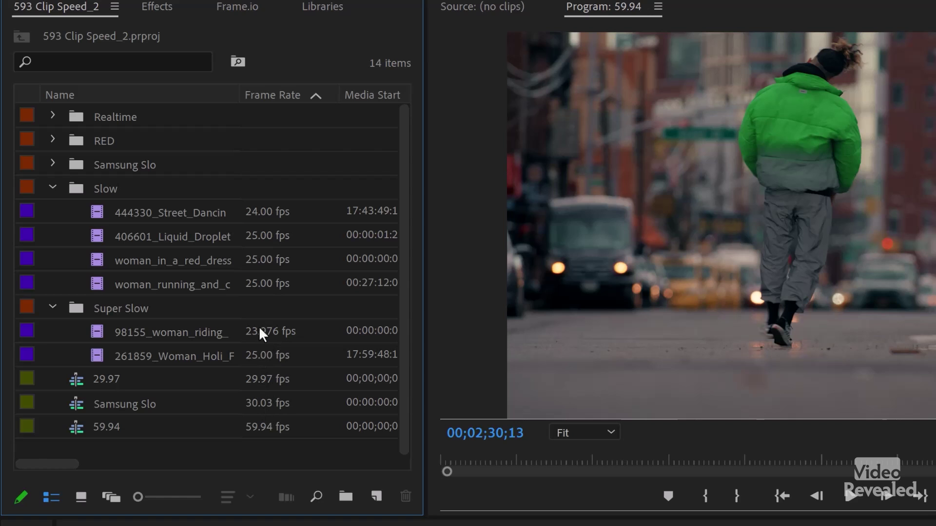
left_click(53, 117)
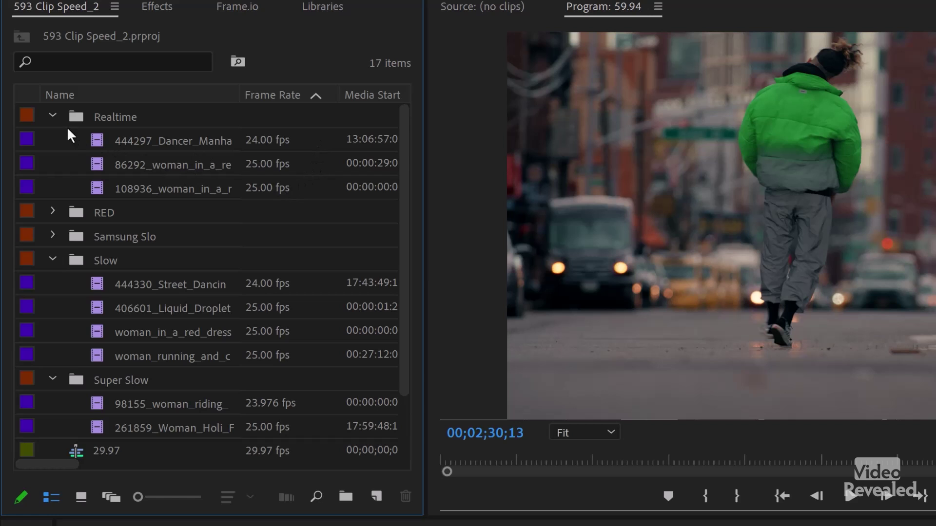
left_click(54, 113)
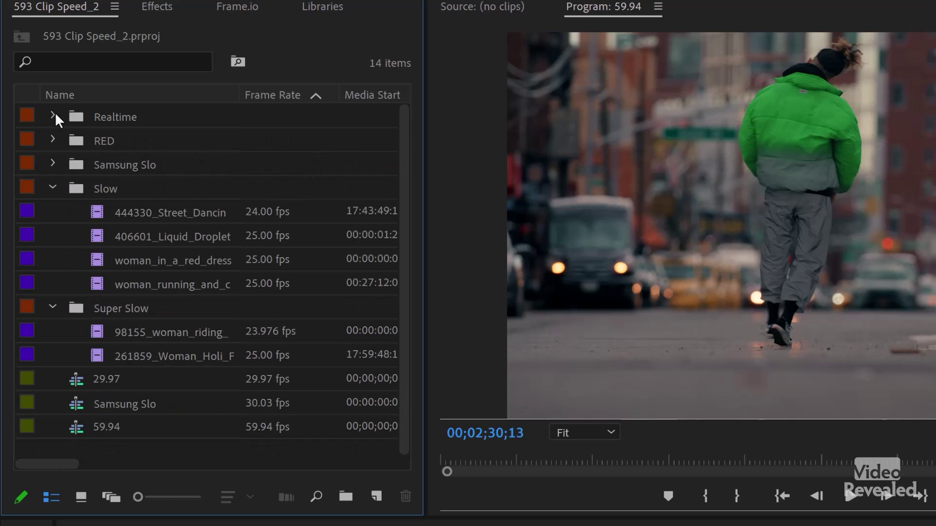
left_click(54, 161)
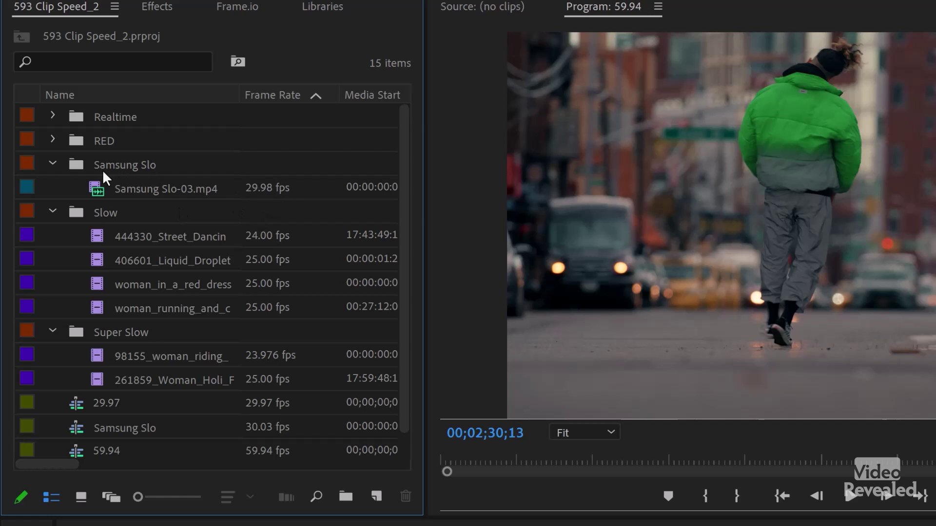
left_click(53, 138)
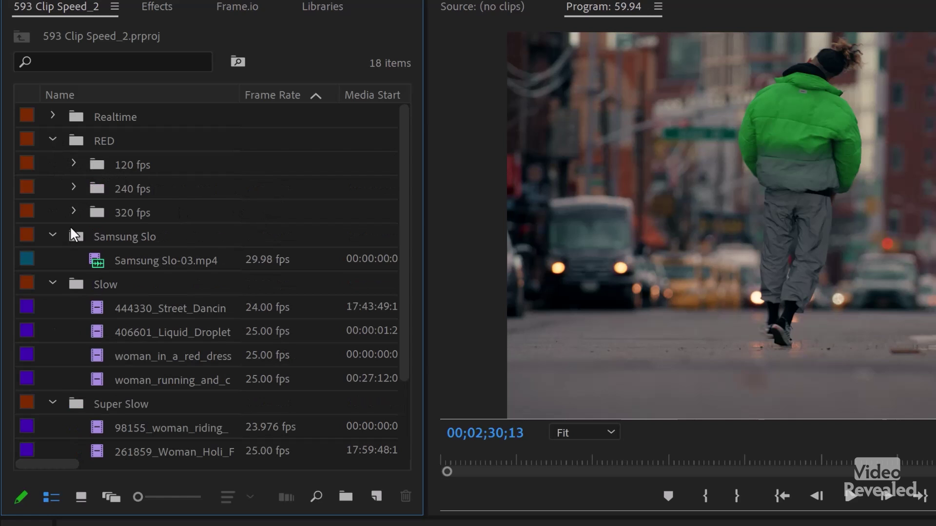
Open the motocross clip from RED's 320 fps bin, play it from the start, scrub through it and collapse the bin.
left_click(73, 212)
double_click(120, 236)
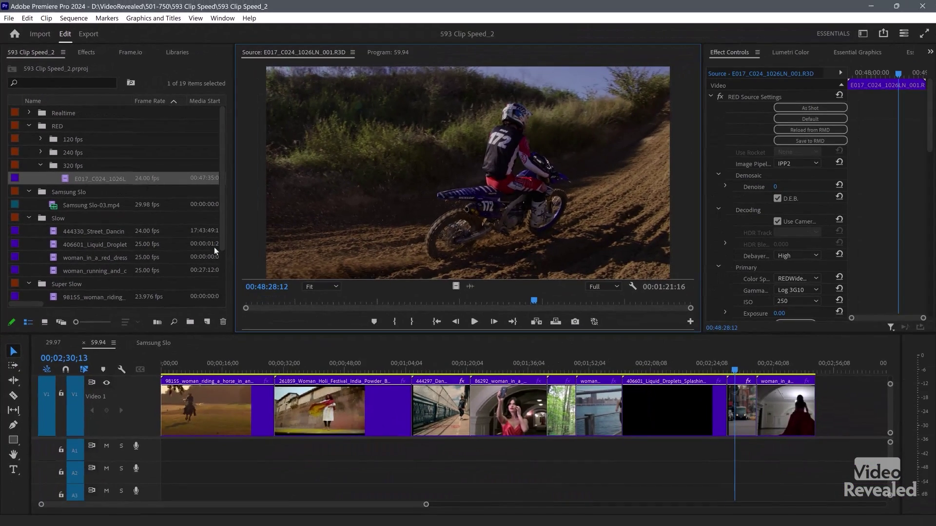
key("Home")
key("space")
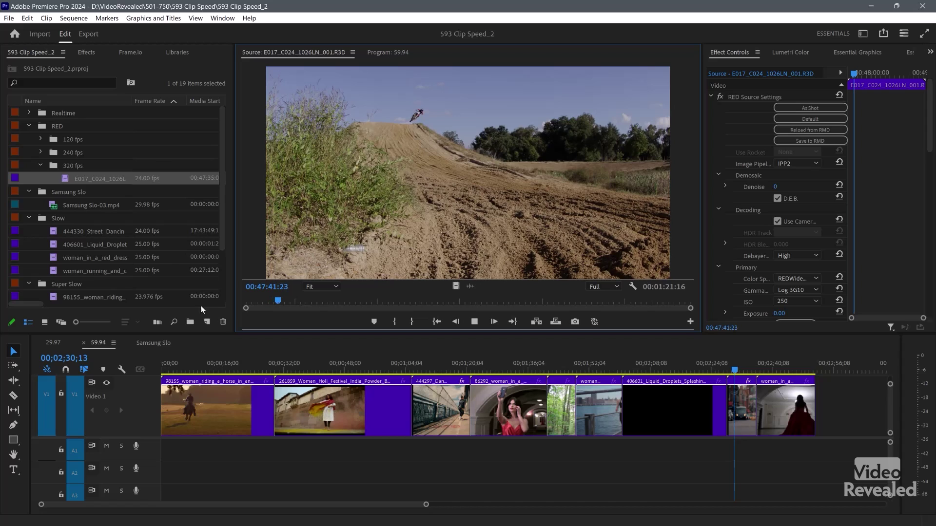
left_click(381, 302)
left_click_drag(385, 300, 454, 306)
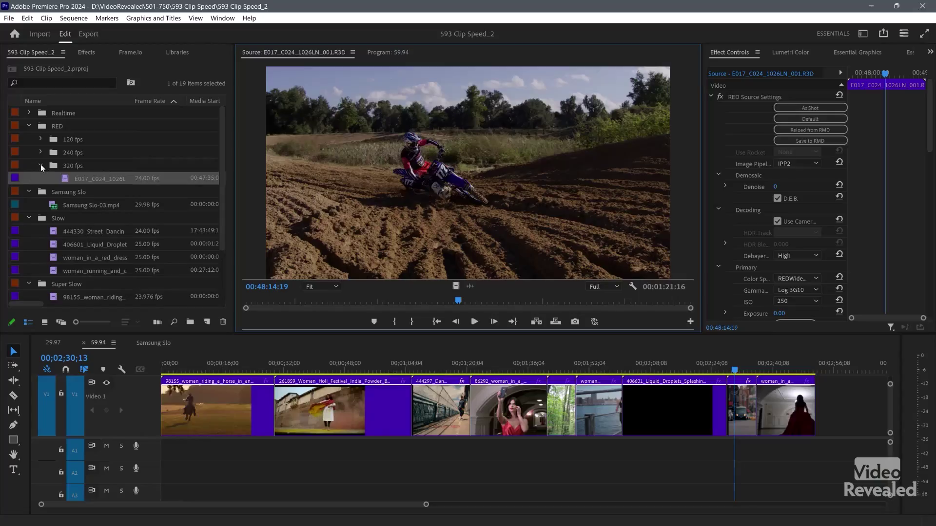
left_click(40, 166)
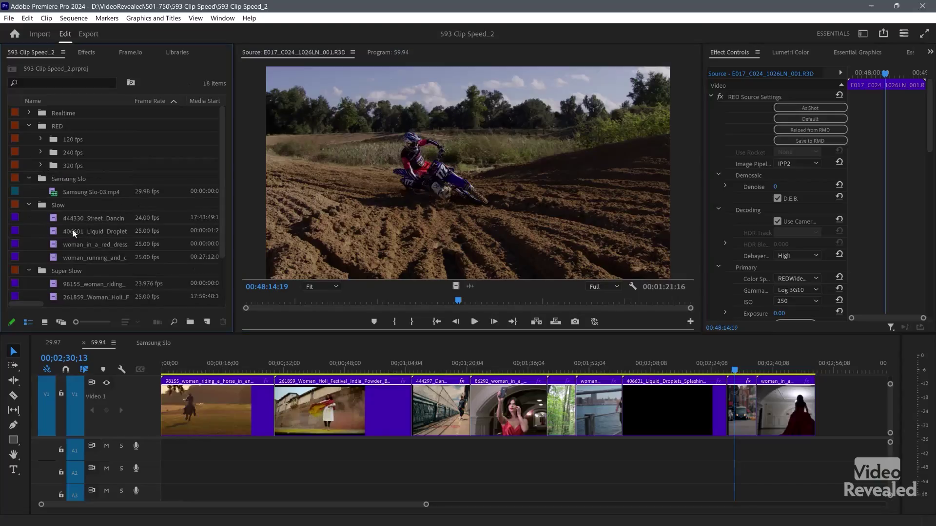
Play the opening horse-riding clip in the 29.97 sequence.
left_click(54, 343)
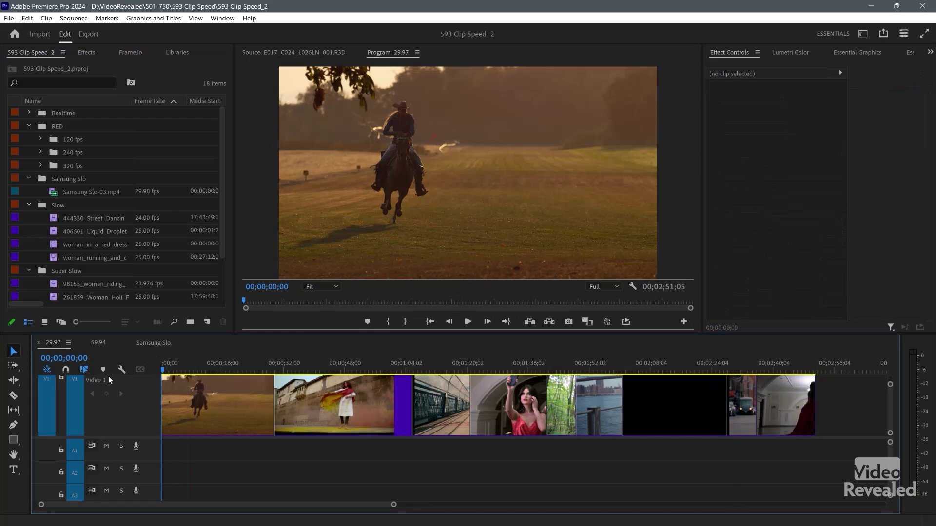
key("=")
left_click_drag(186, 370, 251, 368)
key("space")
key("space")
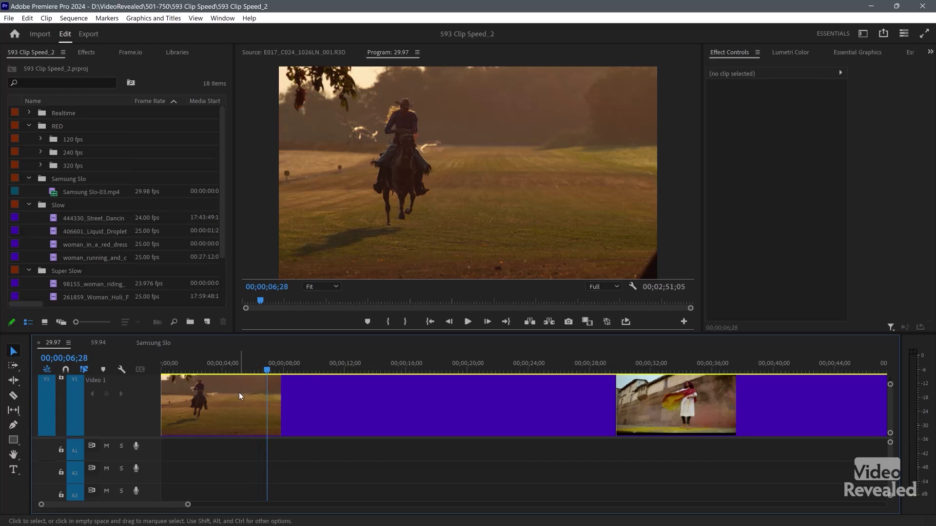
Reveal the opening horse-riding clip in the project and reinterpret its footage with an assumed frame rate of 1000 fps.
right_click(239, 393)
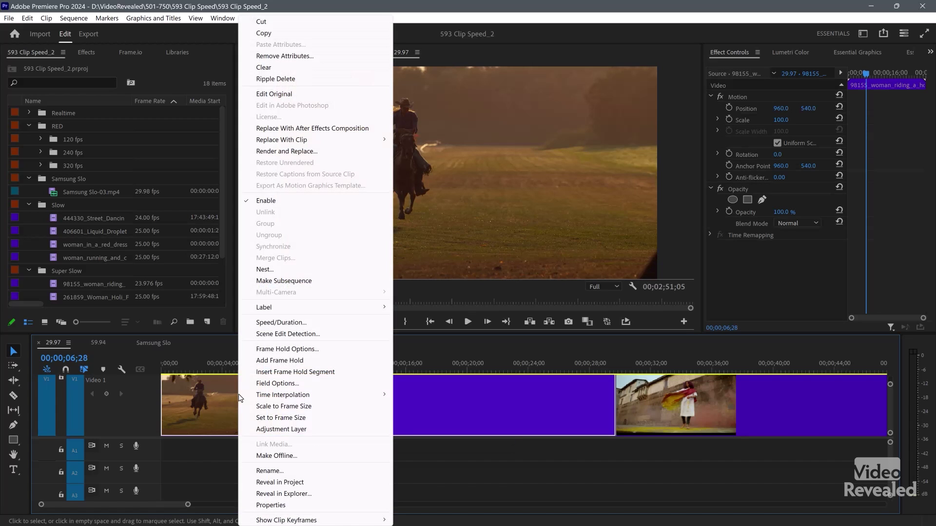
left_click(280, 482)
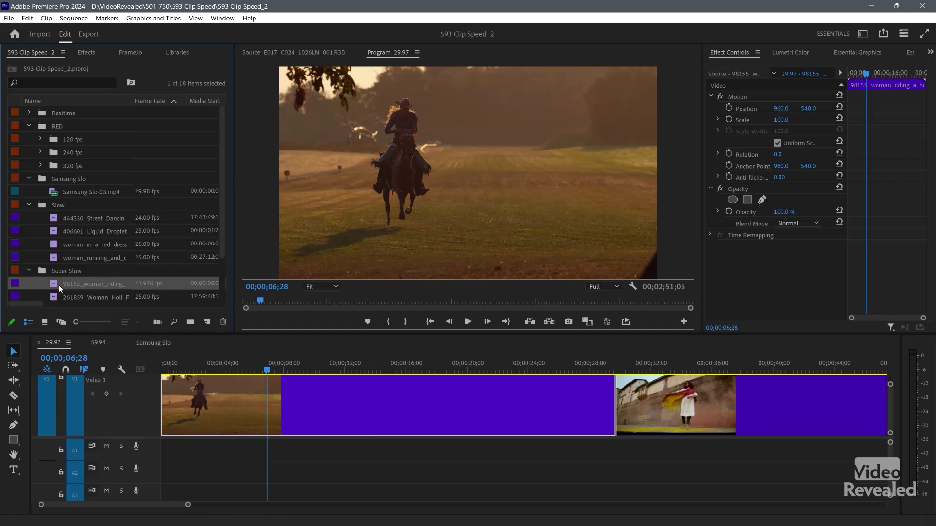
right_click(54, 286)
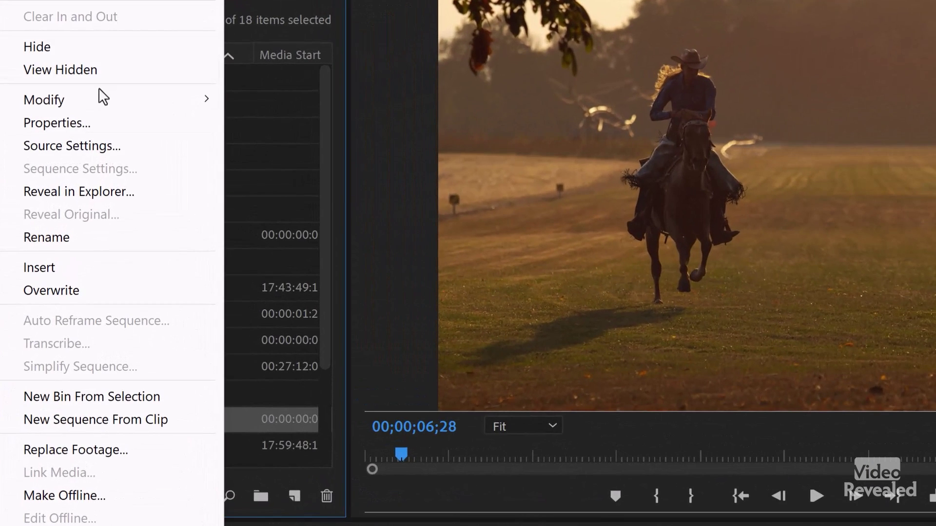
mouse_move(107, 125)
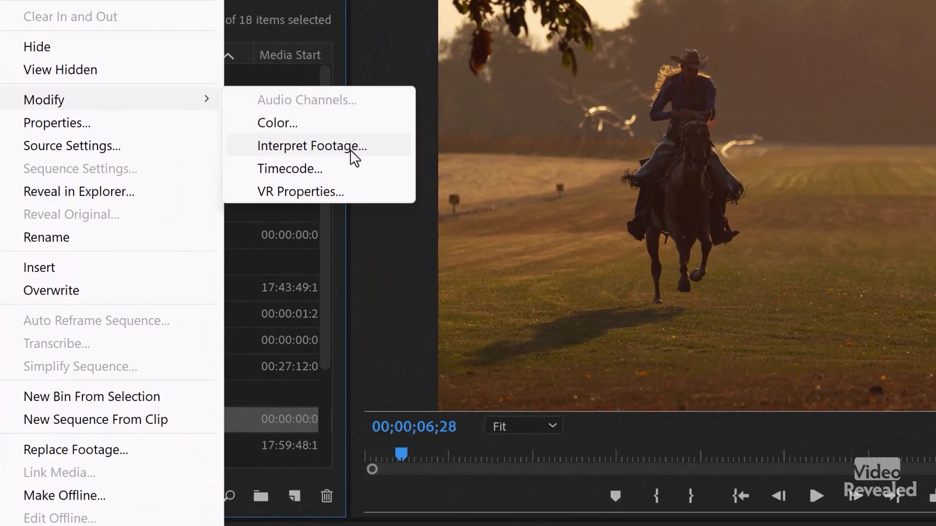
left_click(375, 276)
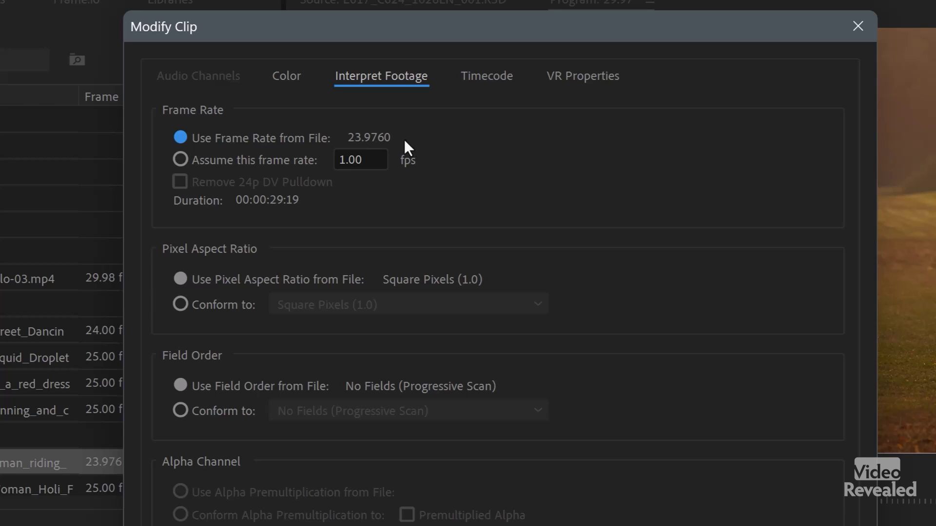
left_click(201, 160)
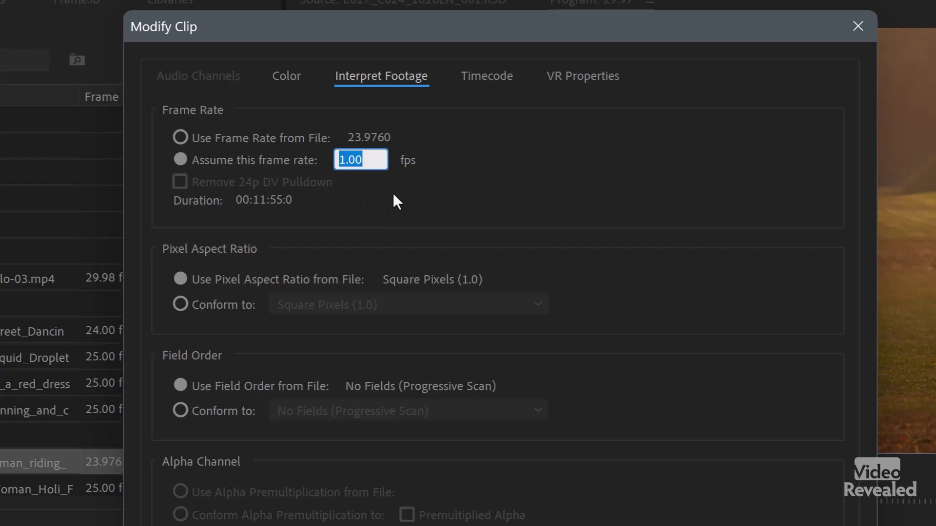
type("1000")
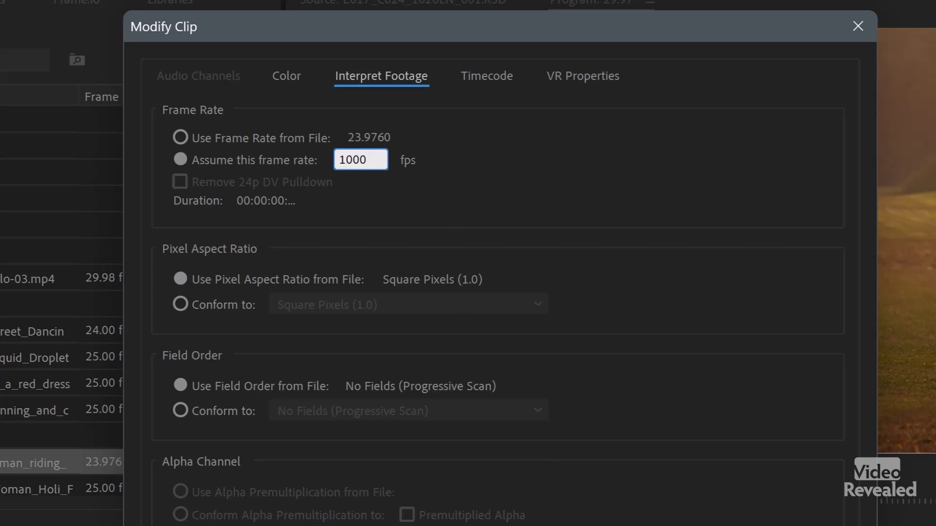
key("Return")
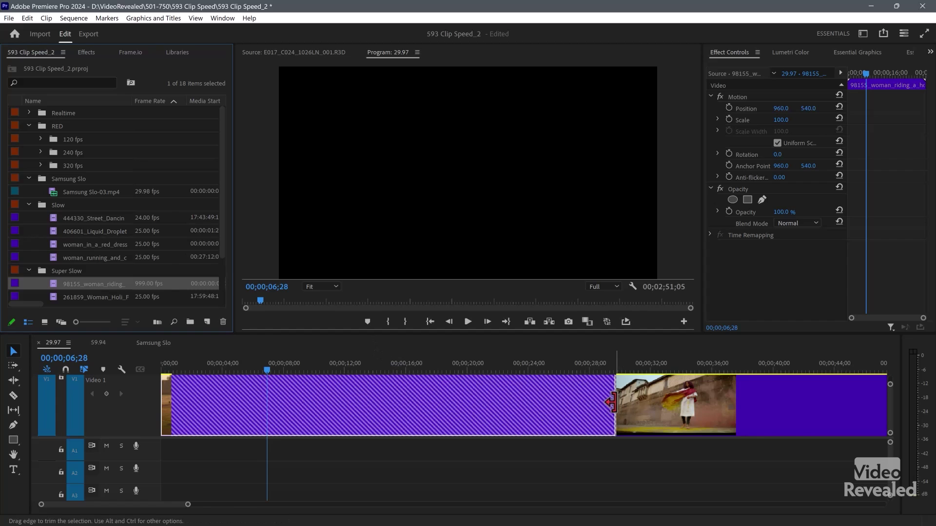
Trim the end of the horse-riding clip in the 29.97 sequence back to where its reinterpreted footage runs out.
left_click_drag(611, 403, 167, 403)
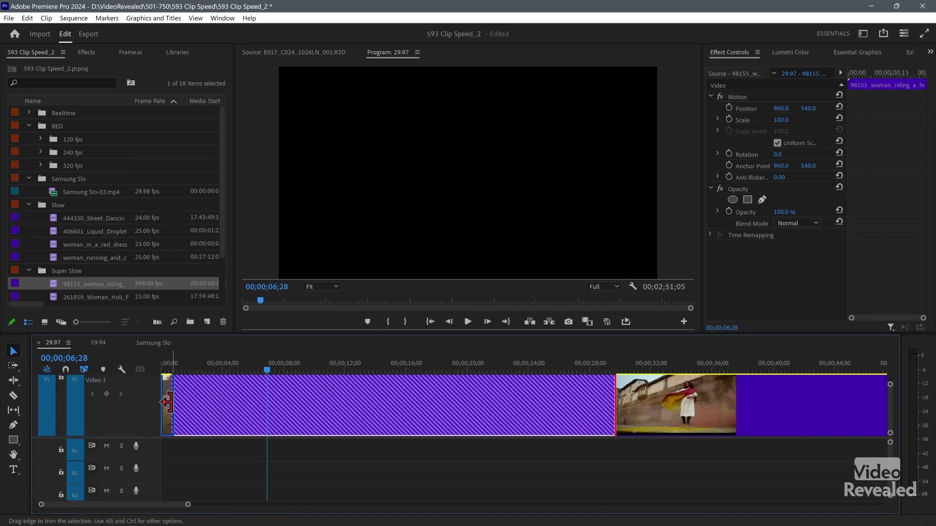
key("=")
key("=")
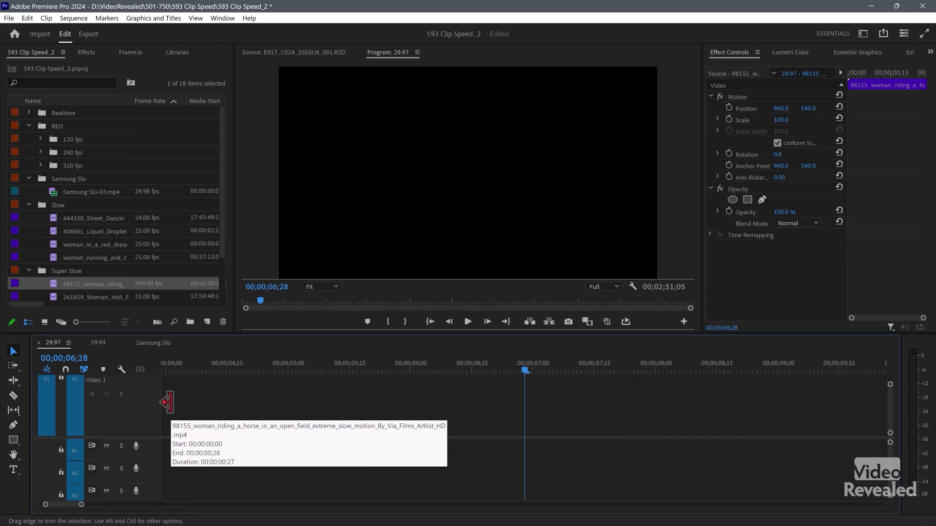
key("minus")
key("minus")
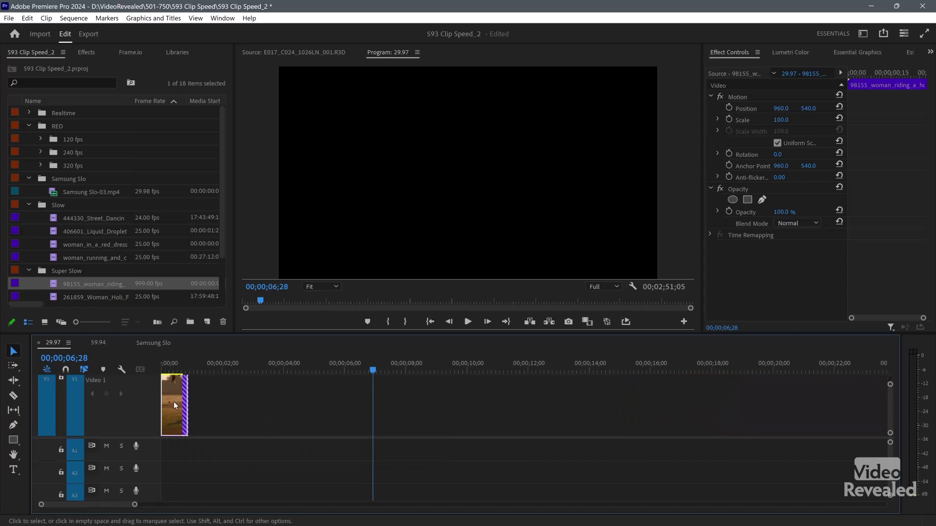
left_click(164, 366)
key("=")
key("=")
key("=")
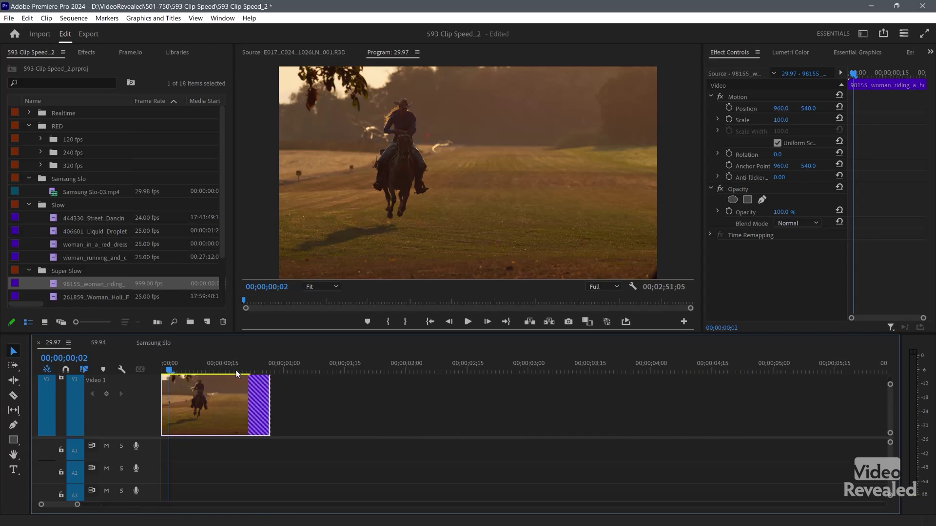
mouse_move(379, 405)
left_mouse_down()
mouse_move(266, 404)
mouse_move(385, 402)
left_mouse_up()
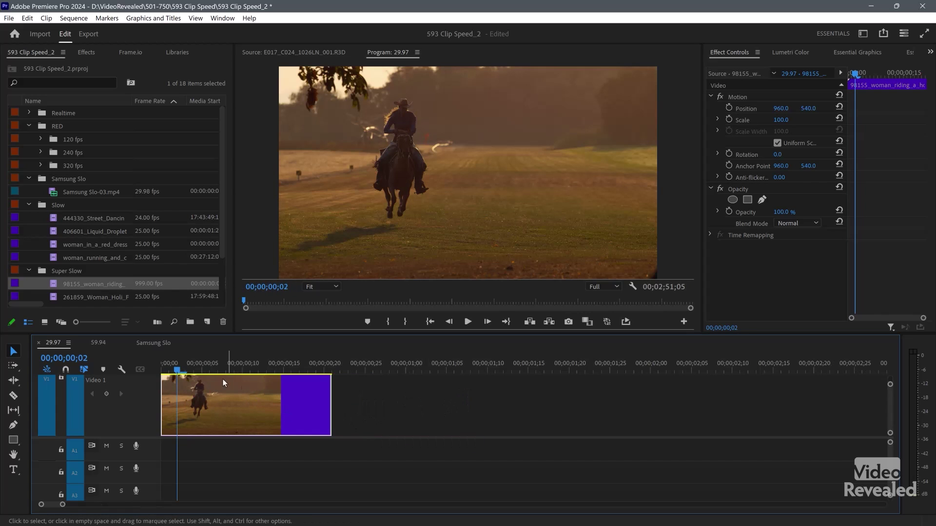
Play the shortened horse-riding clip from the start twice, stepping back two frames between the playbacks.
left_click(163, 364)
key("space")
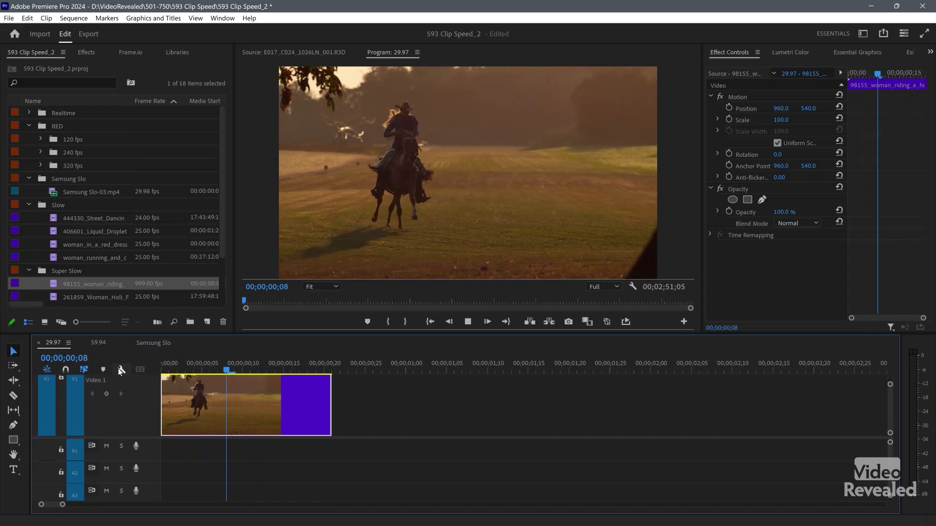
key("space")
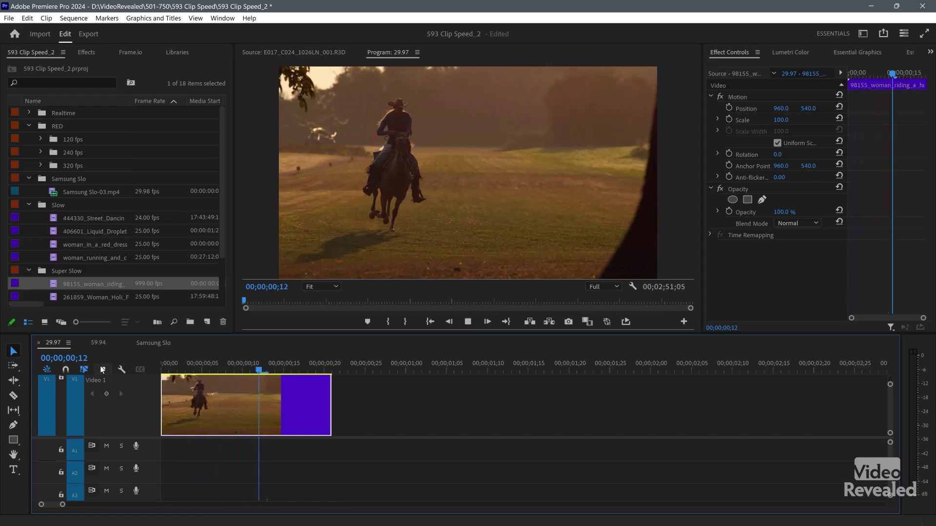
key("space")
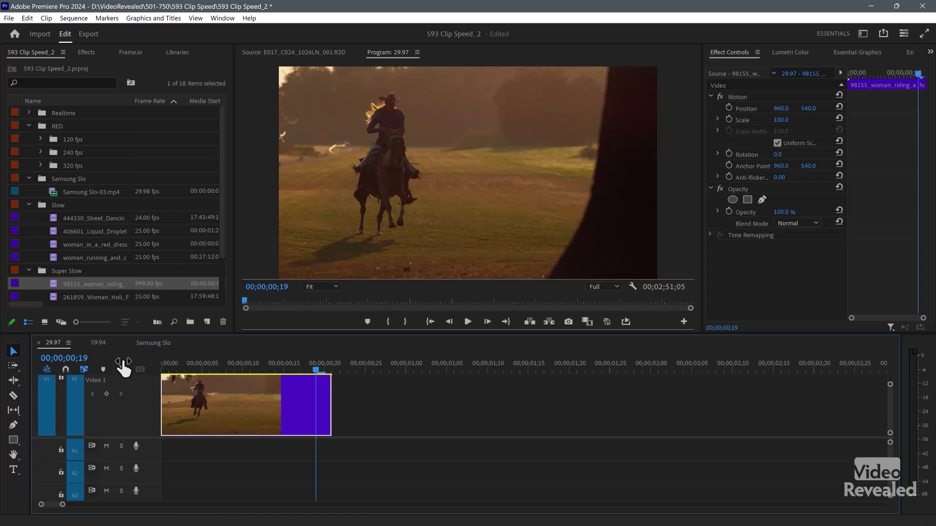
key("Left")
key("Left")
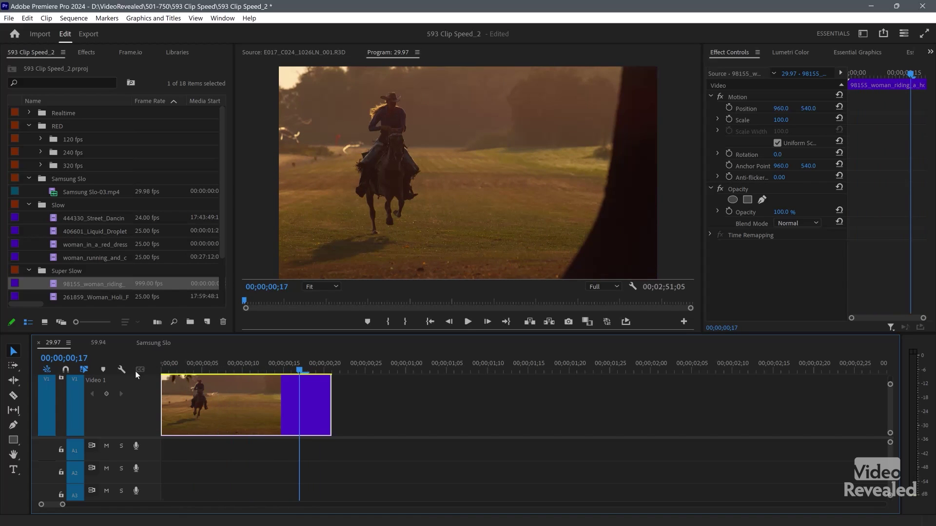
key("Home")
key("space")
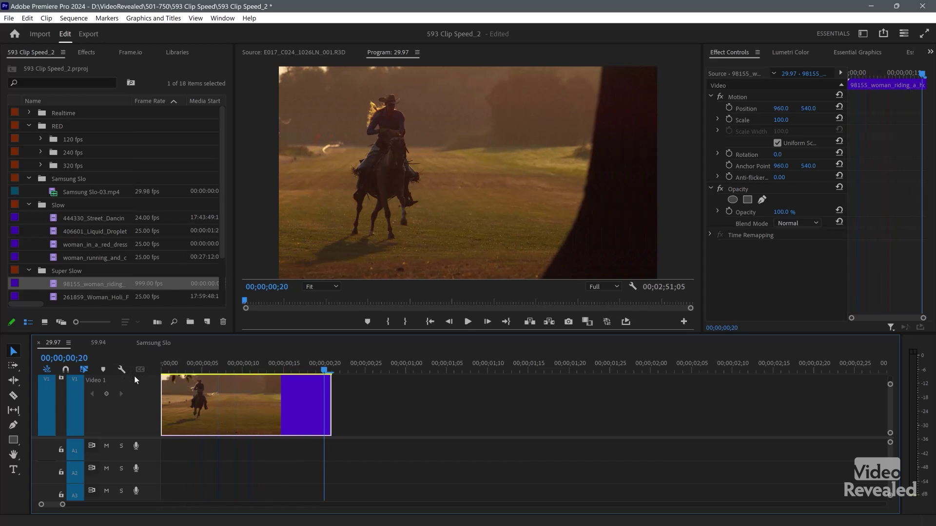
Set the horse-riding clip to use the frame rate from its file and try to extend its end in the sequence.
left_click(54, 286)
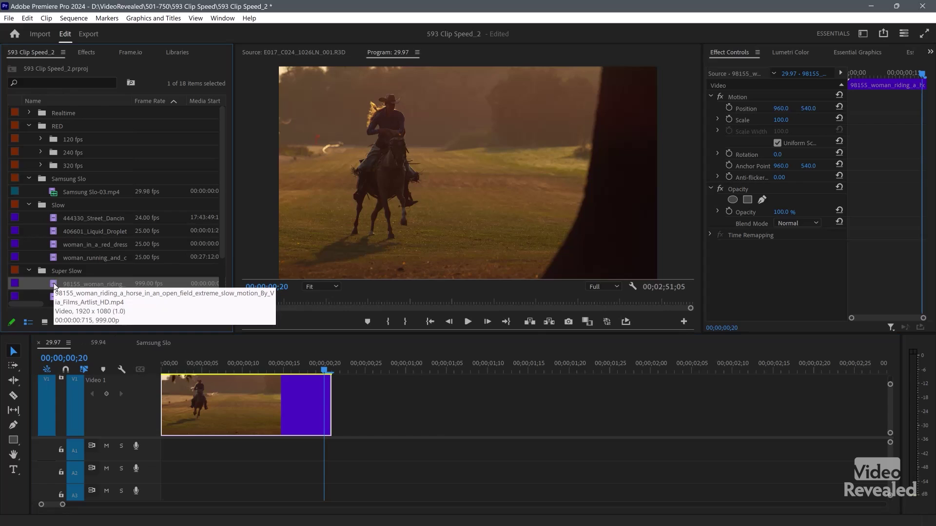
key("ctrl+alt+shift+i")
left_click(212, 122)
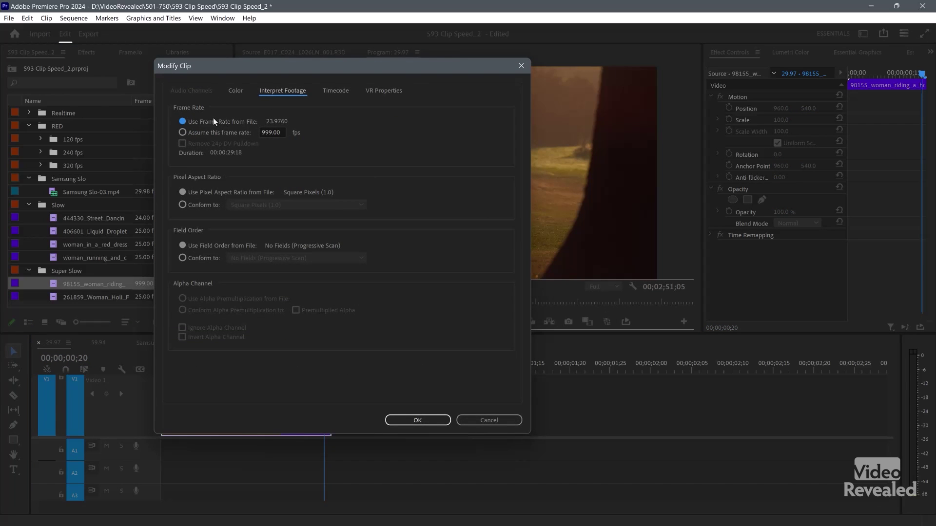
left_click(418, 420)
left_click_drag(329, 402, 700, 398)
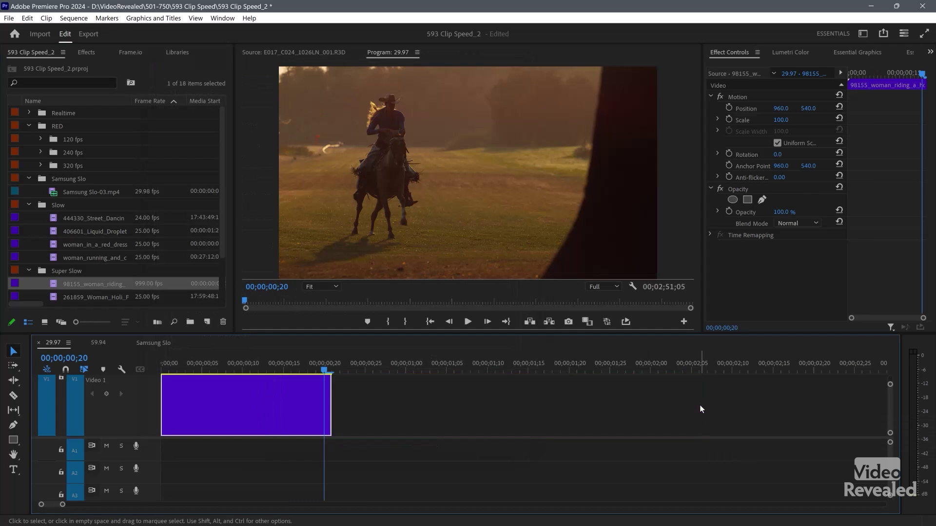
Undo the frame-rate and trim changes, fit the whole 29.97 sequence in view, and scrub into the coloured-powder clip.
key("ctrl+z")
key("ctrl+z")
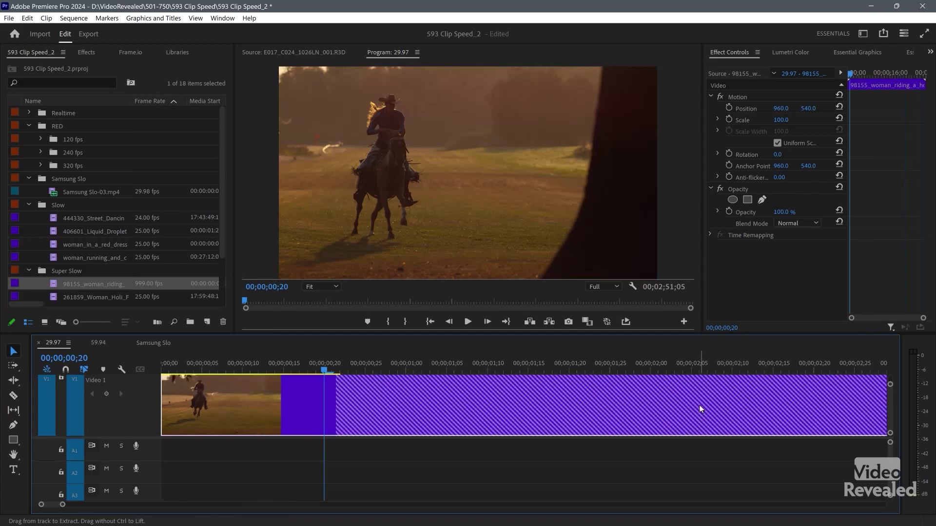
key("backslash")
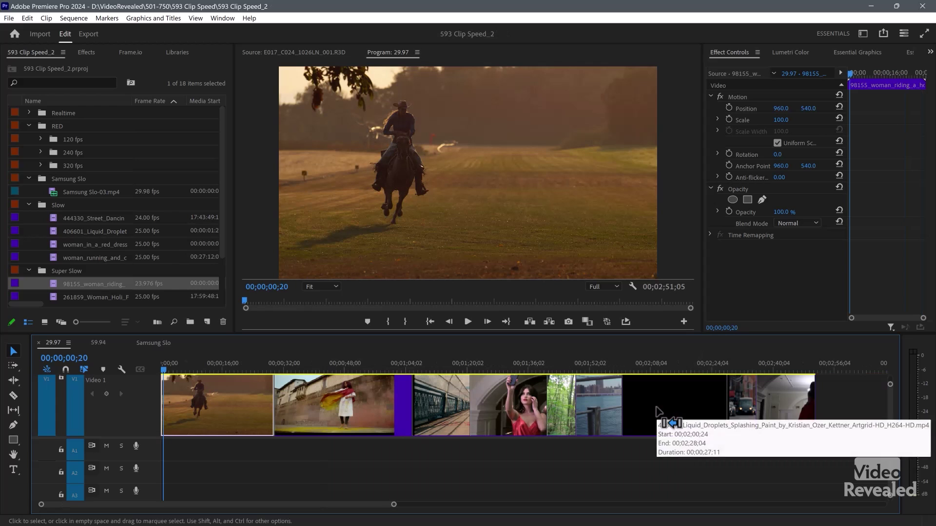
left_click_drag(179, 361, 299, 369)
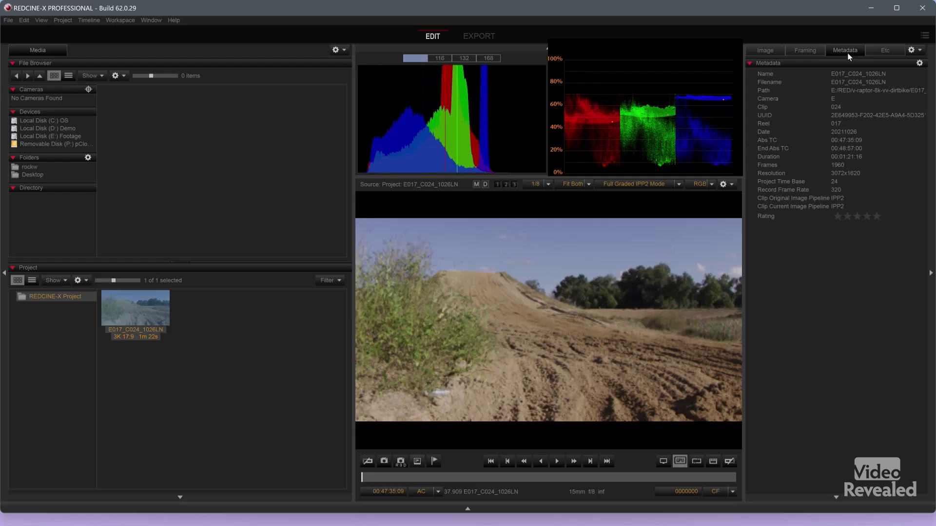
Switch to REDCINE-X PROFESSIONAL and scrub through the motocross clip with its metadata displayed.
left_click_drag(459, 480, 554, 480)
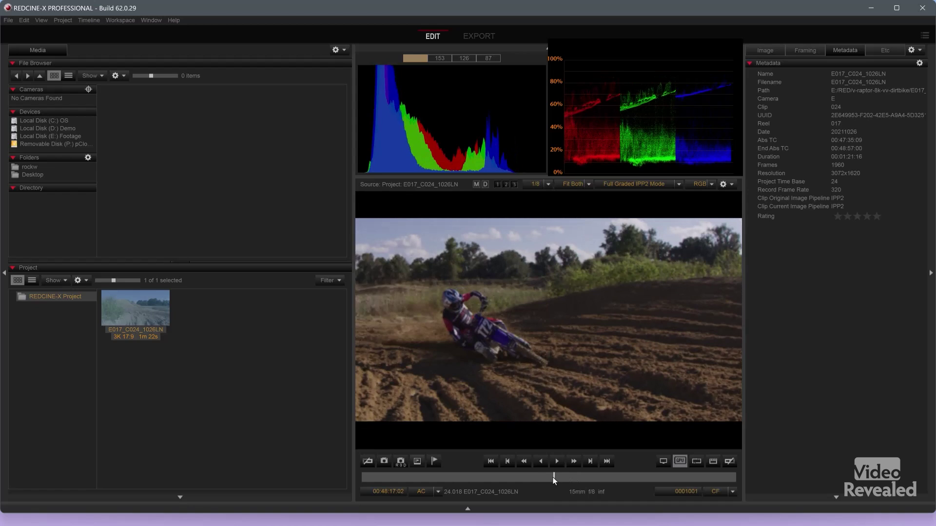
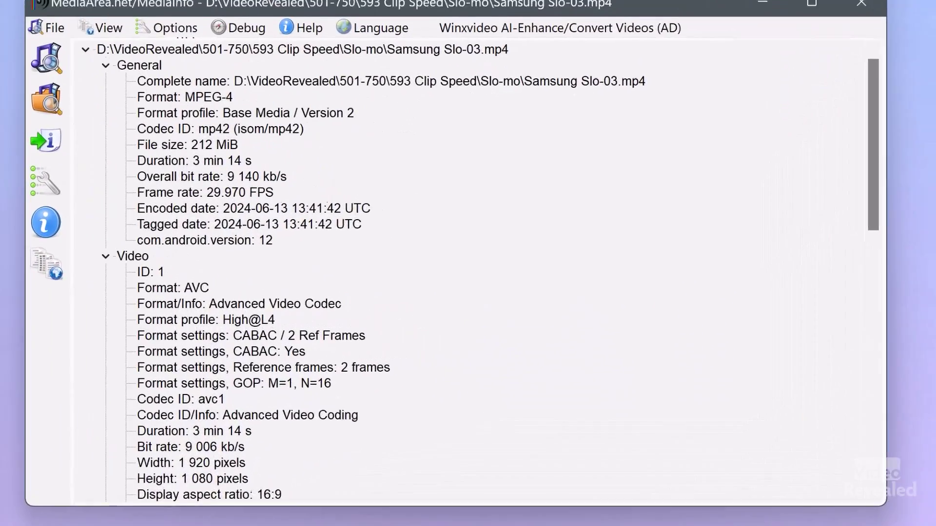
In MediaInfo, examine the video details of Samsung Slo-03.mp4 and highlight its real frame rate entry.
scroll(437, 195, "down", 5)
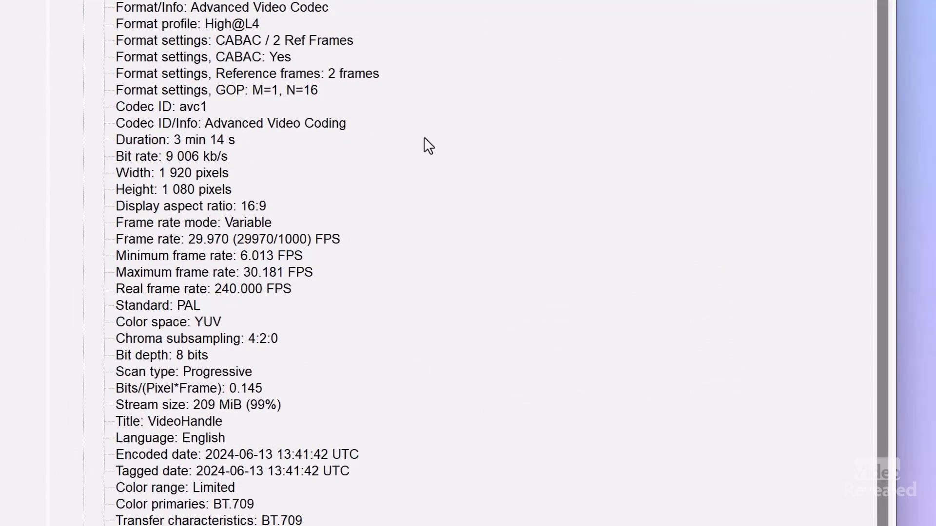
scroll(428, 146, "down", 2)
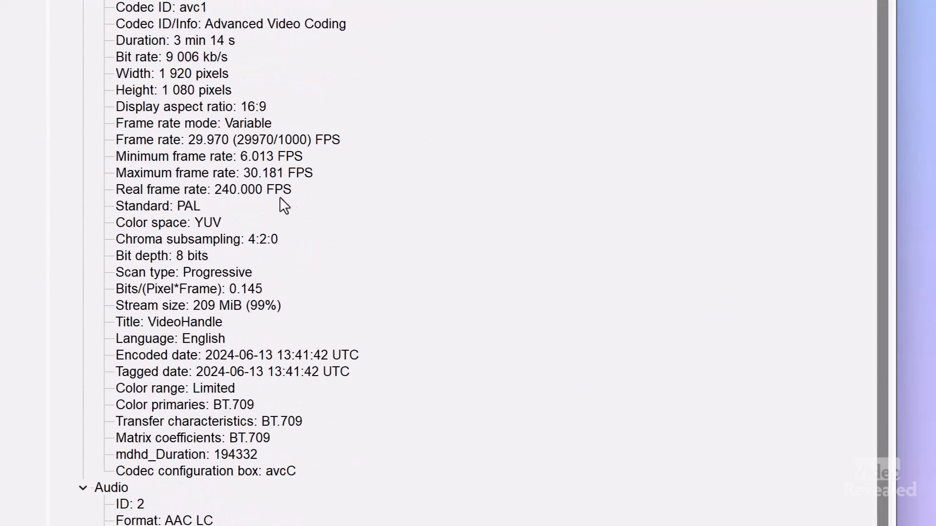
left_click(128, 191)
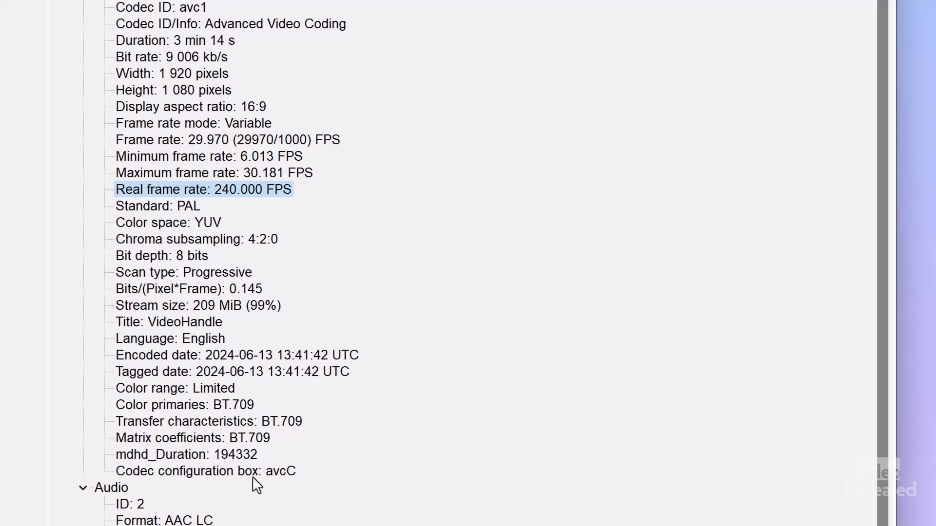
Return to Premiere Pro, open the Samsung Slo sequence, and play it from about 26 seconds, skipping ahead to the tanker truck.
key("alt+Tab")
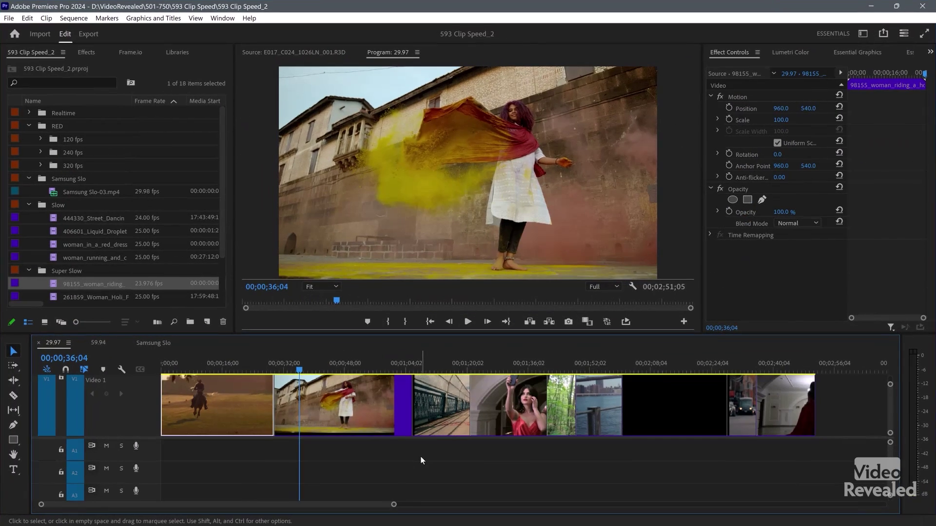
left_click(153, 343)
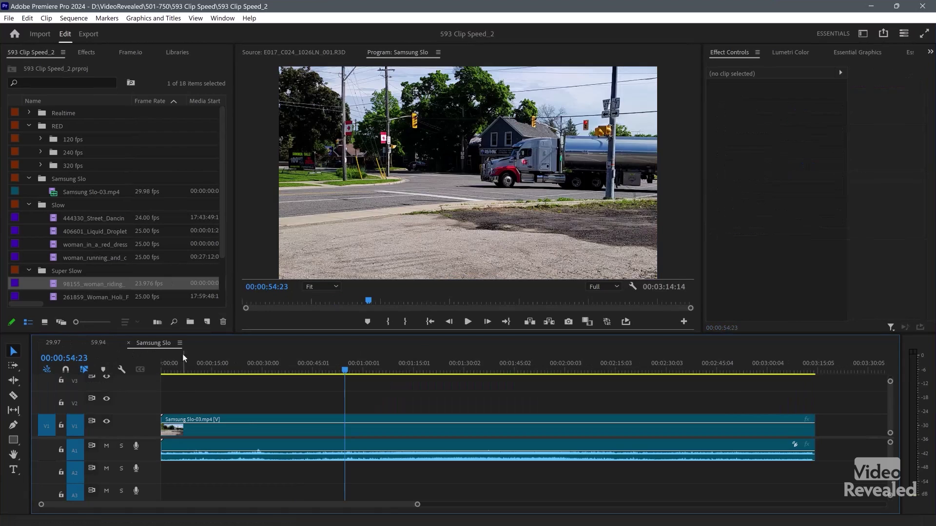
left_click(249, 371)
key("space")
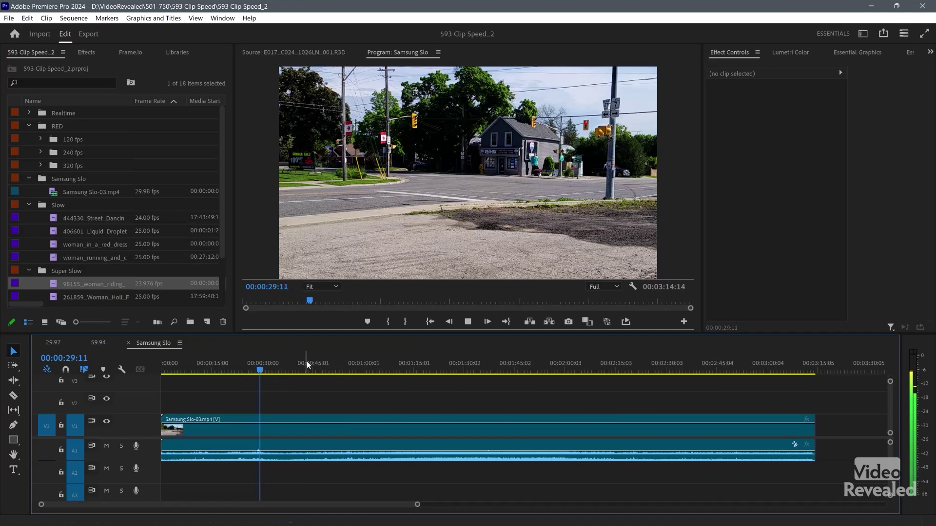
left_click(325, 370)
key("space")
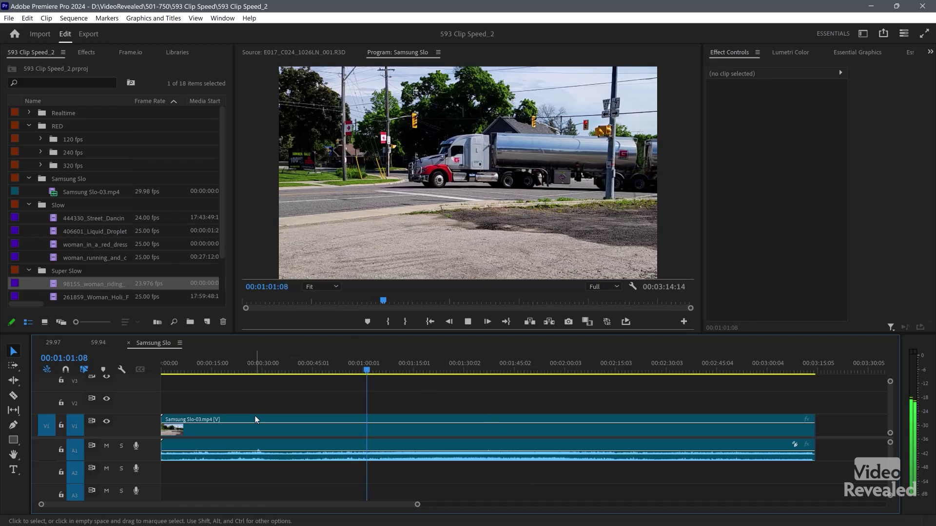
Select Samsung Slo-03.mp4 in the Samsung Slo bin and briefly switch to the other application and back.
left_click(55, 192)
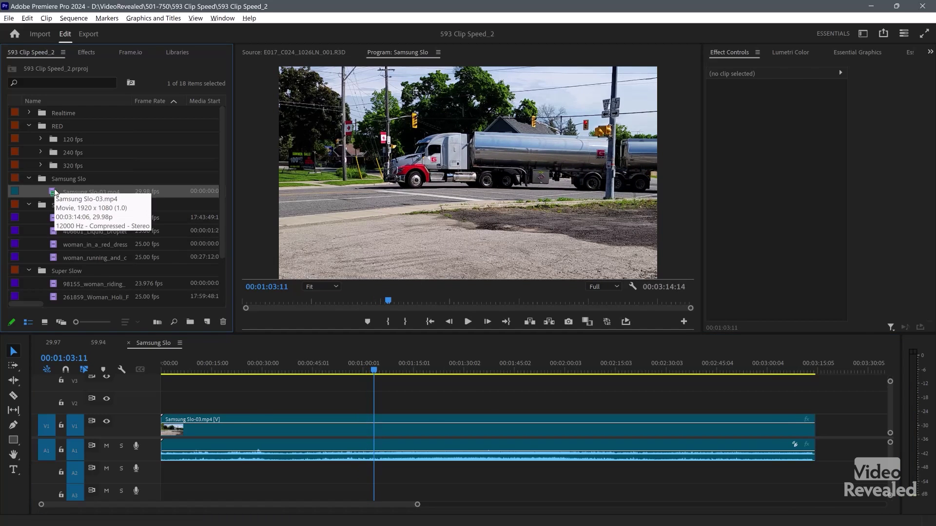
key("alt+Tab")
key("alt+Tab")
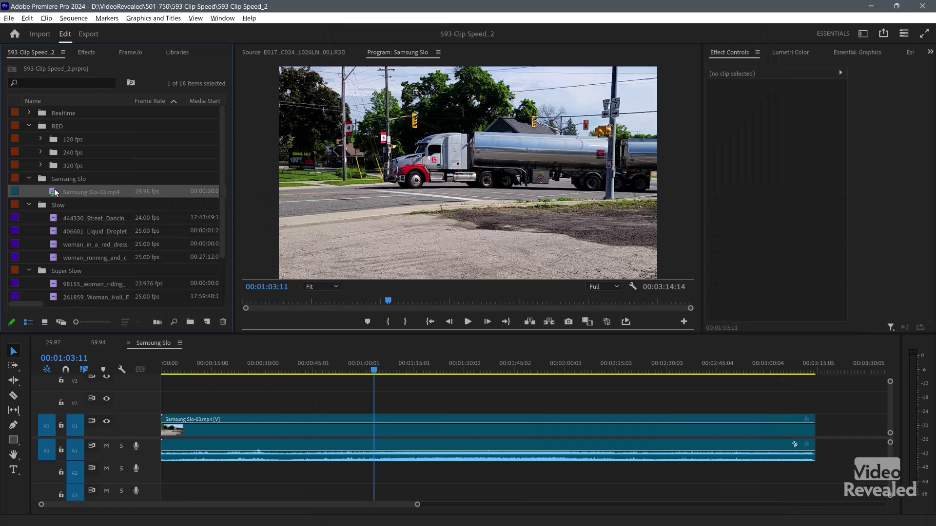
Interpret Samsung Slo-03.mp4 at 240 fps and play the Samsung Slo sequence from its beginning.
key("ctrl+alt+g")
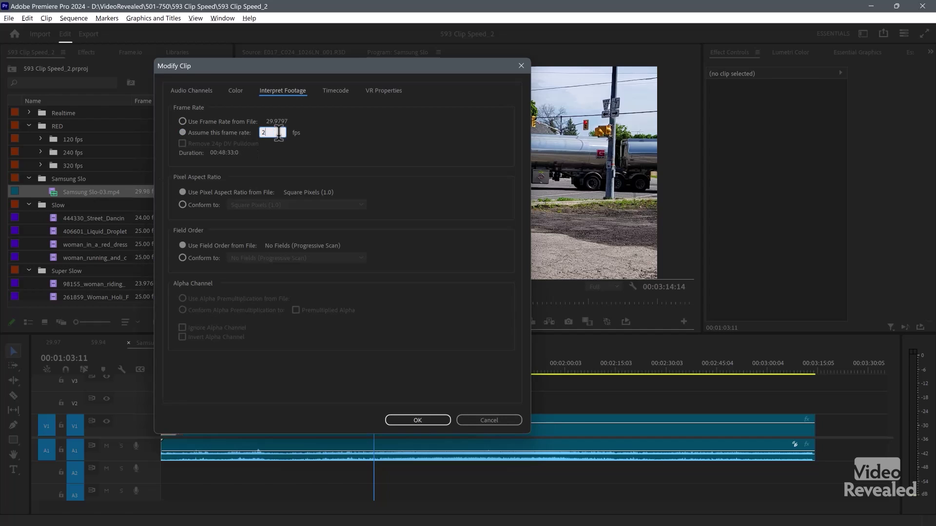
key("Return")
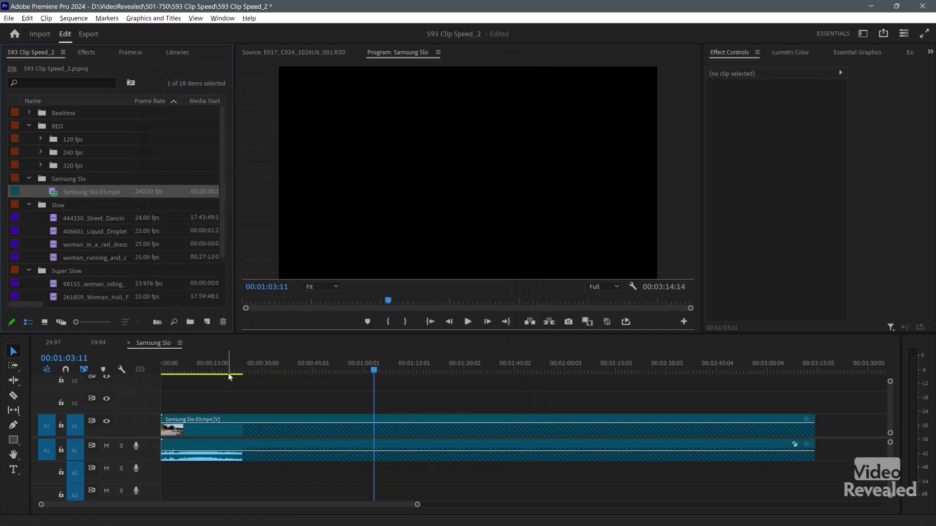
left_click(126, 378)
key("Home")
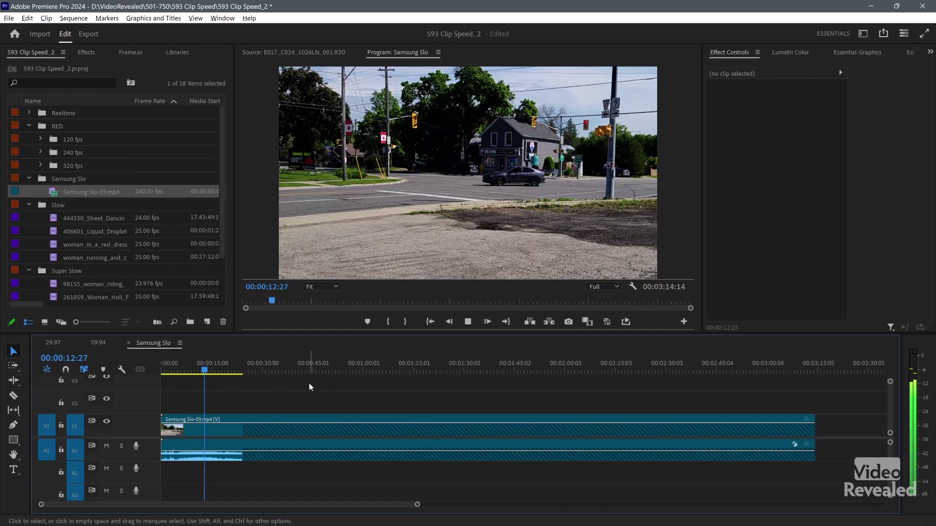
key("space")
Undo the Samsung clip's frame rate change and play the sequence again from the tanker truck section.
key("ctrl+z")
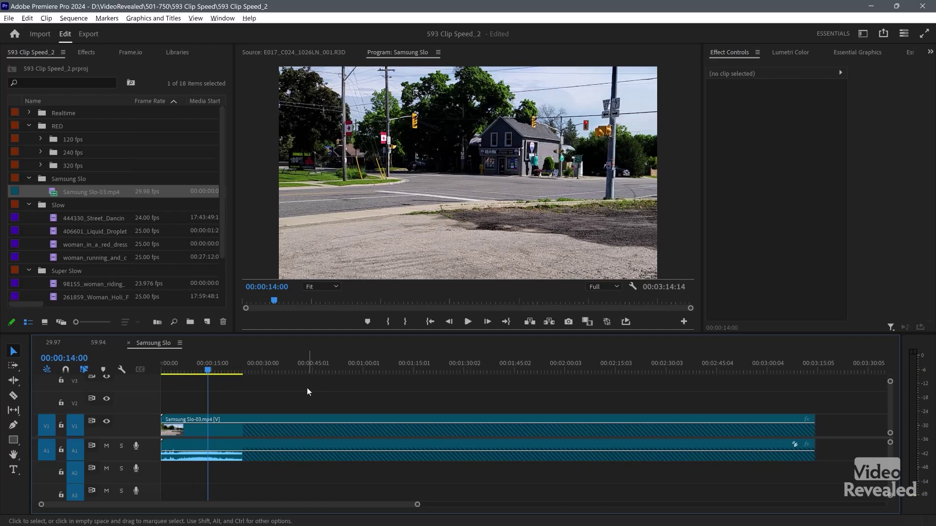
left_click_drag(282, 375, 427, 376)
key("space")
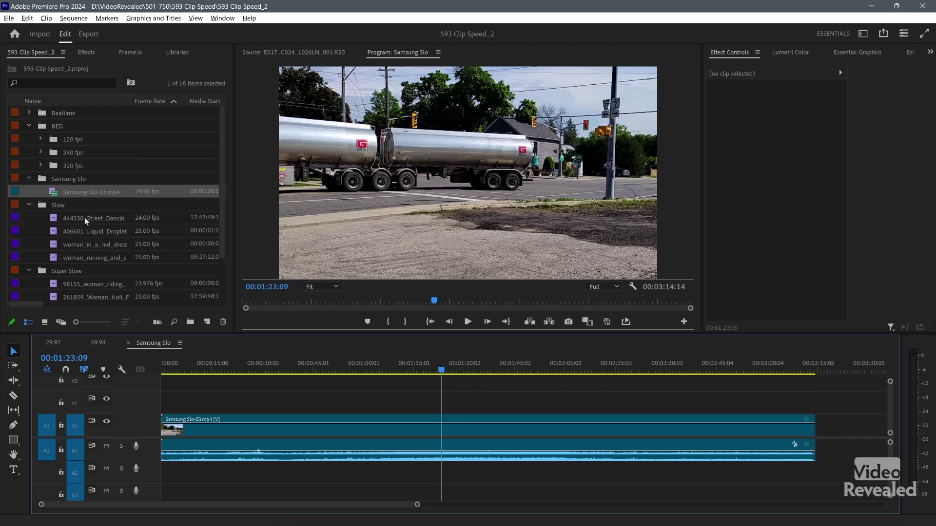
Interpret the 98155_woman_riding clip in the Super Slow bin at an assumed frame rate of 1000 fps.
scroll(80, 234, "down", 2)
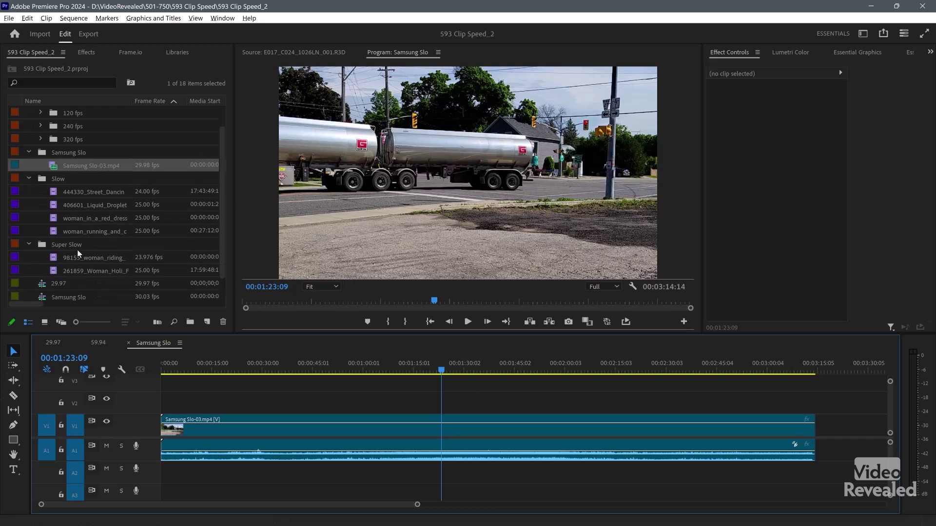
scroll(63, 232, "down", 2)
left_click(57, 231)
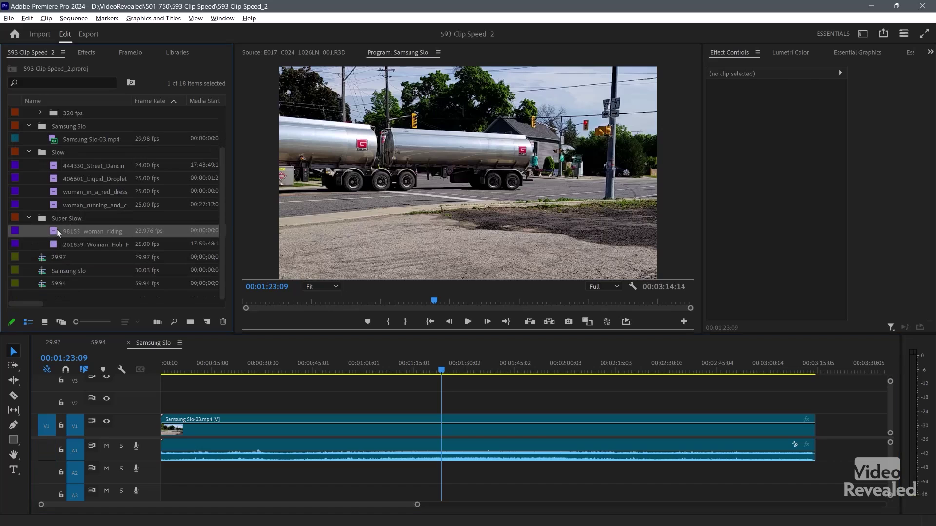
key("ctrl+alt+i")
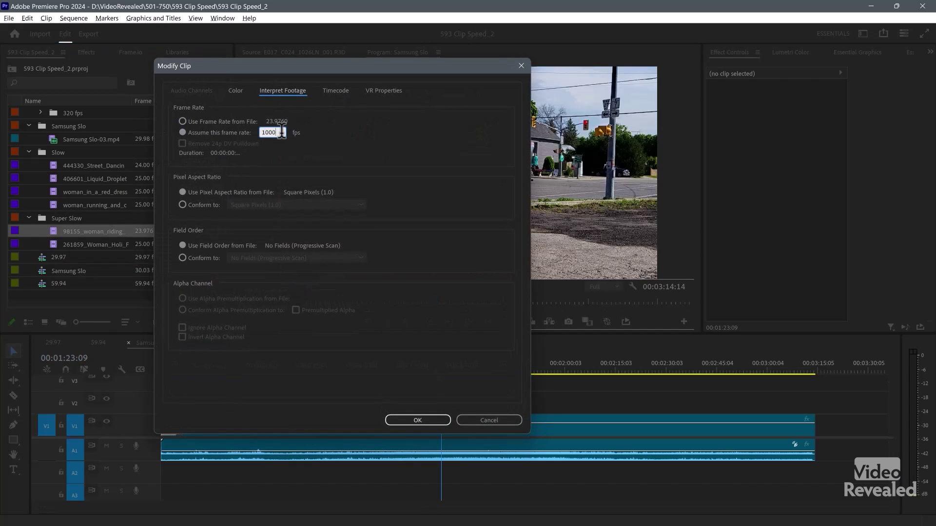
left_click(425, 418)
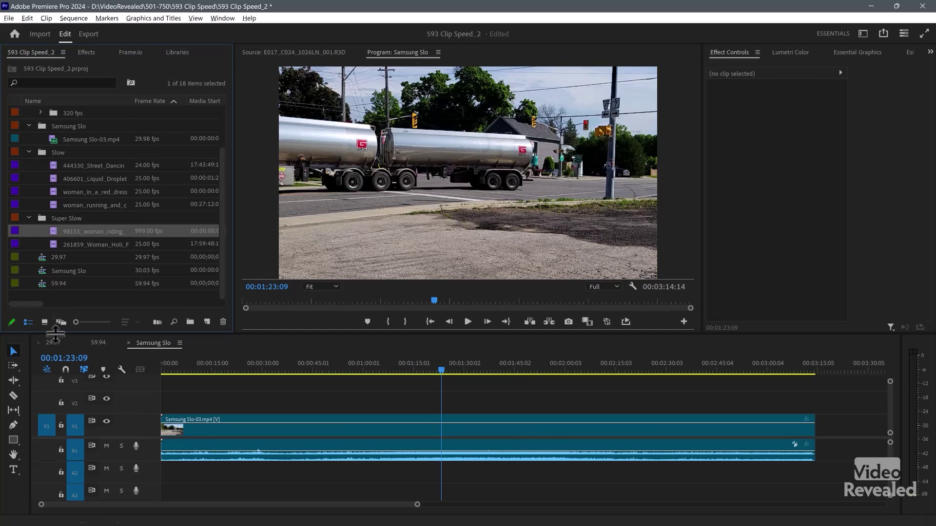
Open the 29.97 sequence at its start, enlarge the horse riding clip, and display its Time Remapping Speed line.
left_click(52, 343)
key("Home")
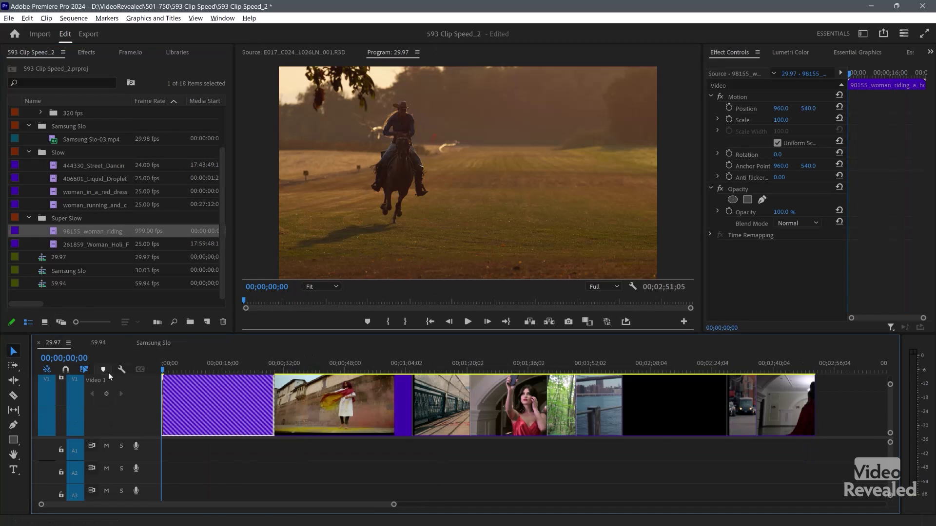
key("=")
key("=")
key("=")
key("=")
key("=")
key("=")
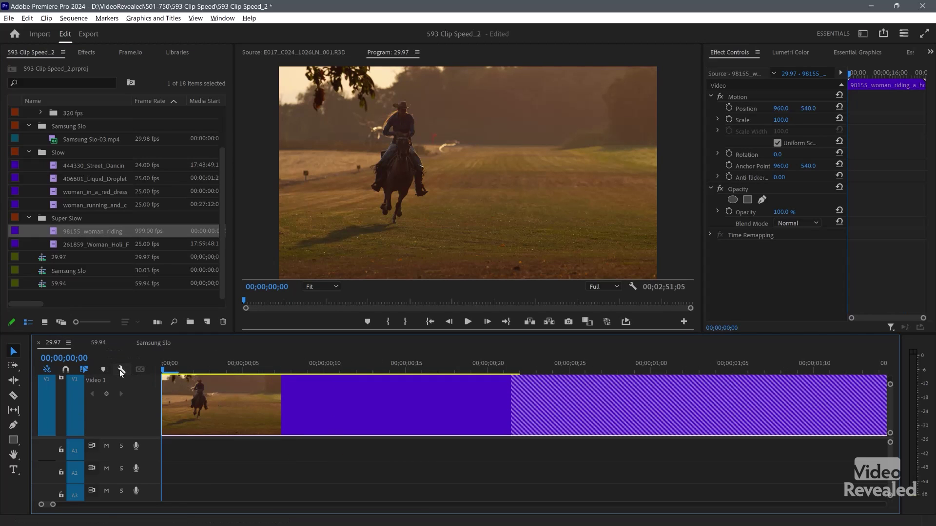
double_click(155, 389)
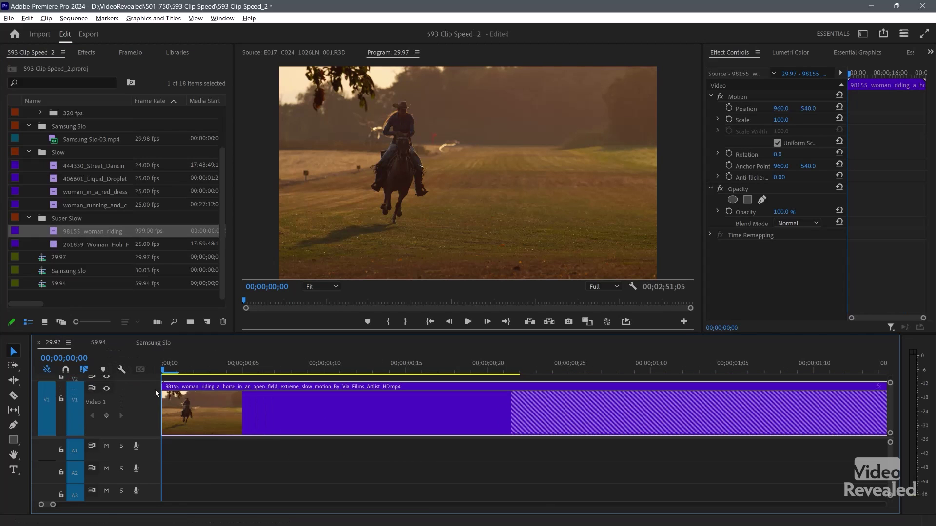
right_click(881, 388)
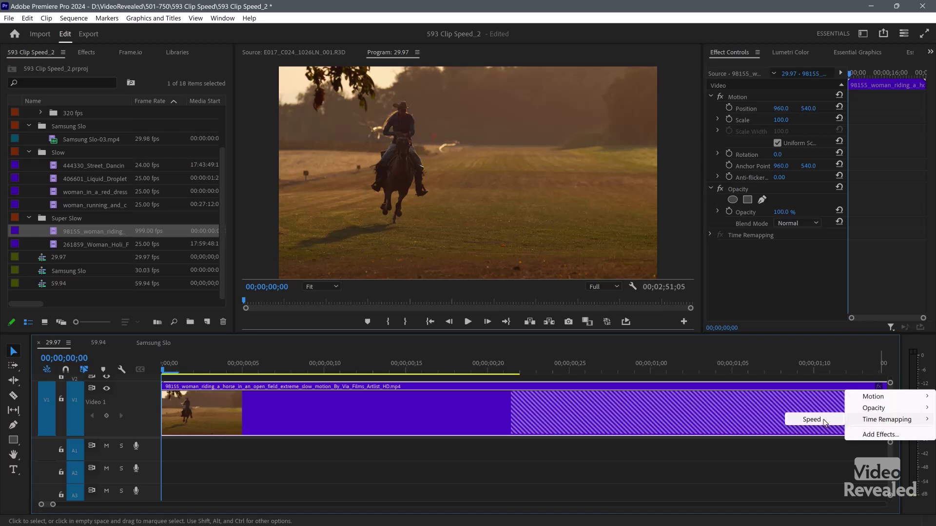
left_click(812, 420)
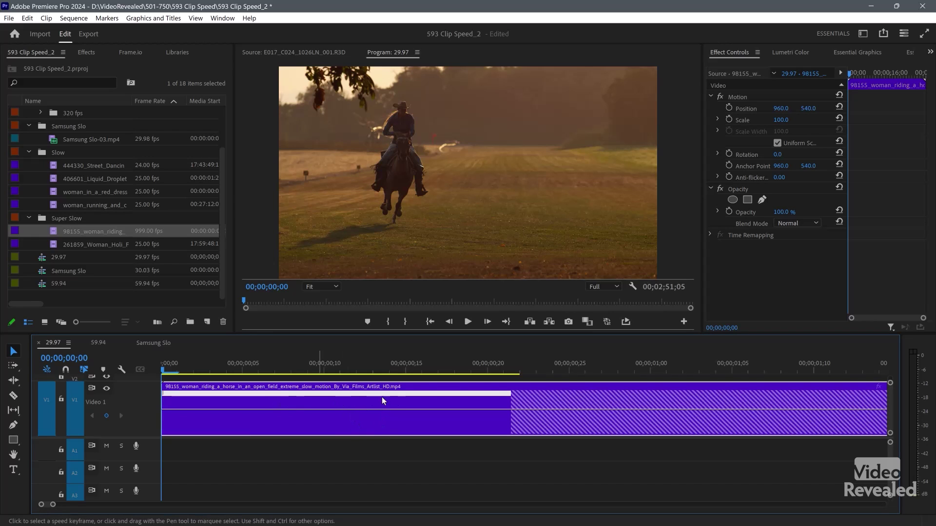
Add a speed keyframe about six frames into the horse riding clip, lower the speed after it, and play the result.
left_click(261, 405, "ctrl")
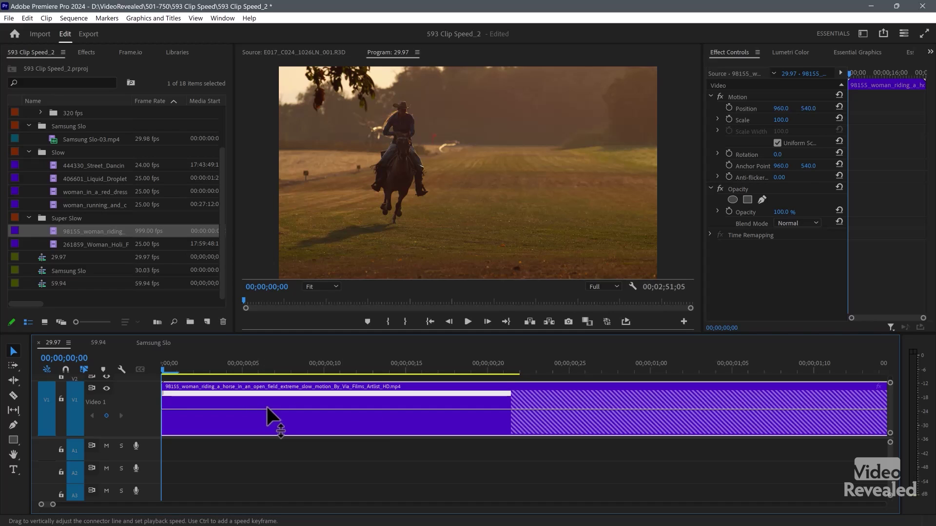
mouse_move(309, 408)
left_mouse_down()
mouse_move(308, 397)
mouse_move(310, 430)
mouse_move(309, 418)
mouse_move(259, 397)
mouse_move(280, 402)
mouse_move(259, 402)
left_mouse_up()
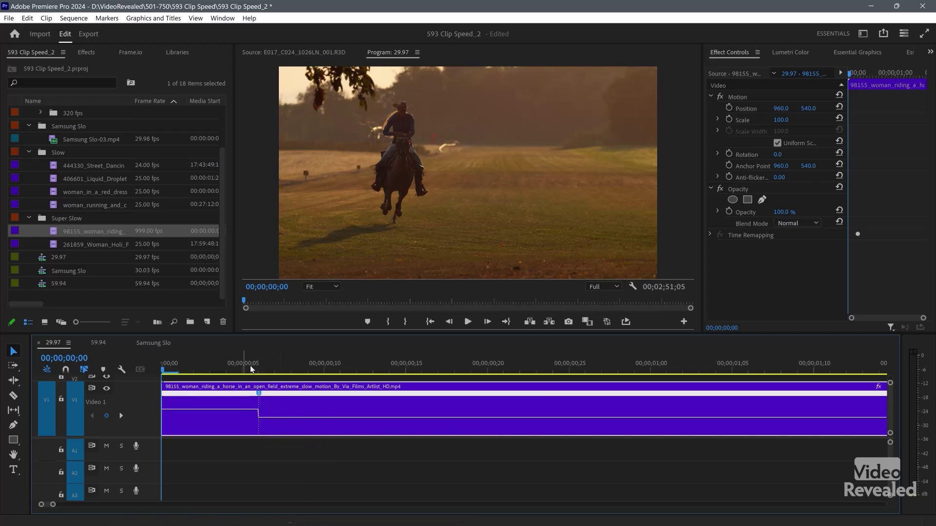
key("space")
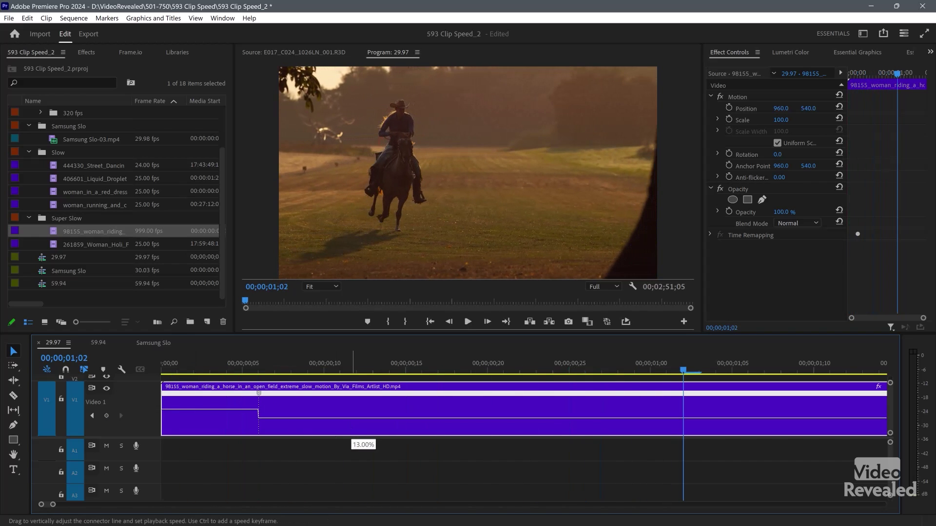
Reduce the horse riding clip's speed after the keyframe to about 1% and replay from just past the keyframe.
left_click(292, 370)
key("space")
key("space")
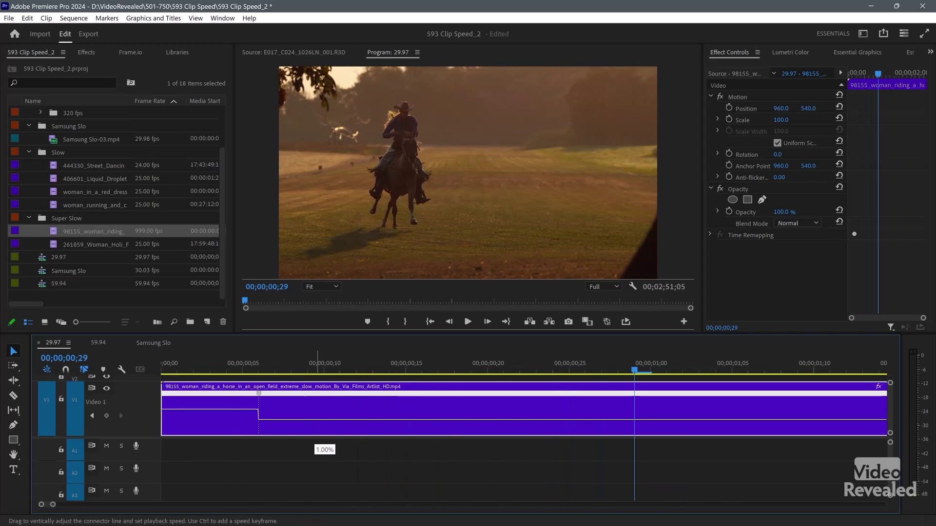
left_click(293, 370)
key("space")
key("space")
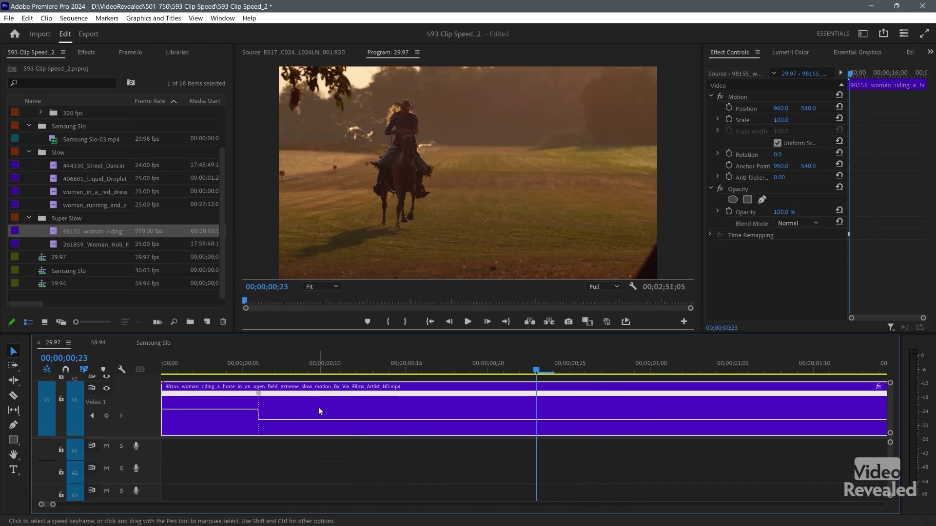
Replay the slowed horse riding section from about frame 10 and view it full screen.
left_click(317, 365)
key("space")
key("space")
key("ctrl+grave")
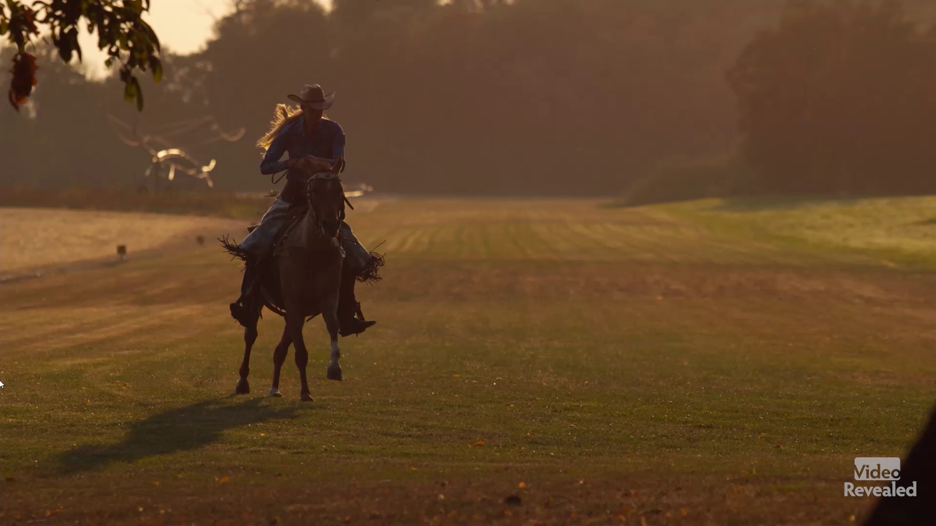